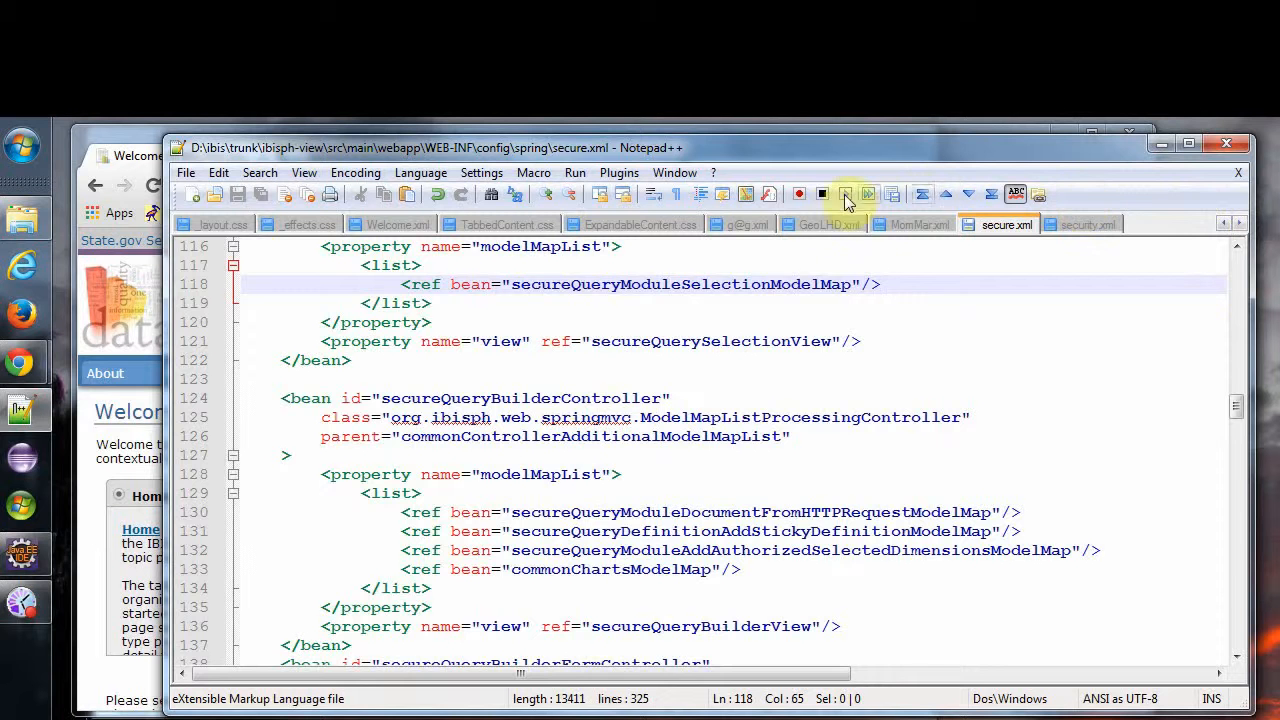
Examine the AUTHORITY values on the local health district entries in GeoLHD.xml.
left_click(812, 222)
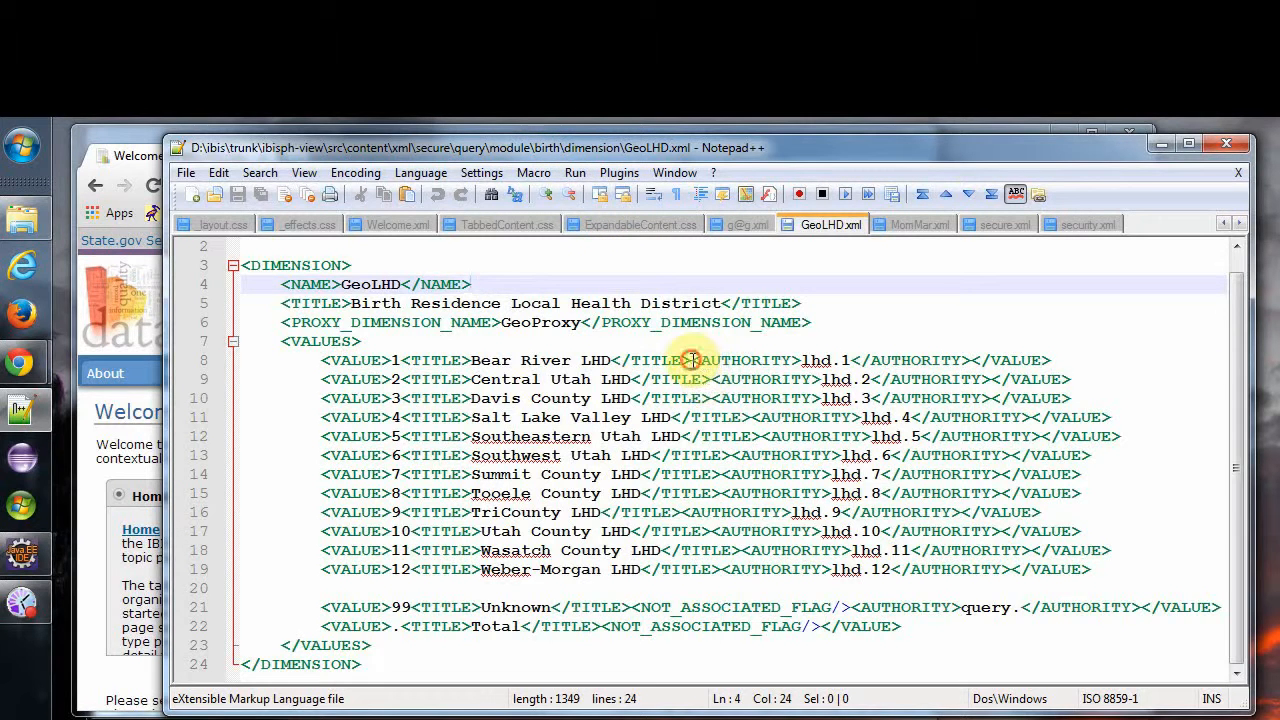
left_click_drag(691, 361, 806, 365)
left_click(803, 362)
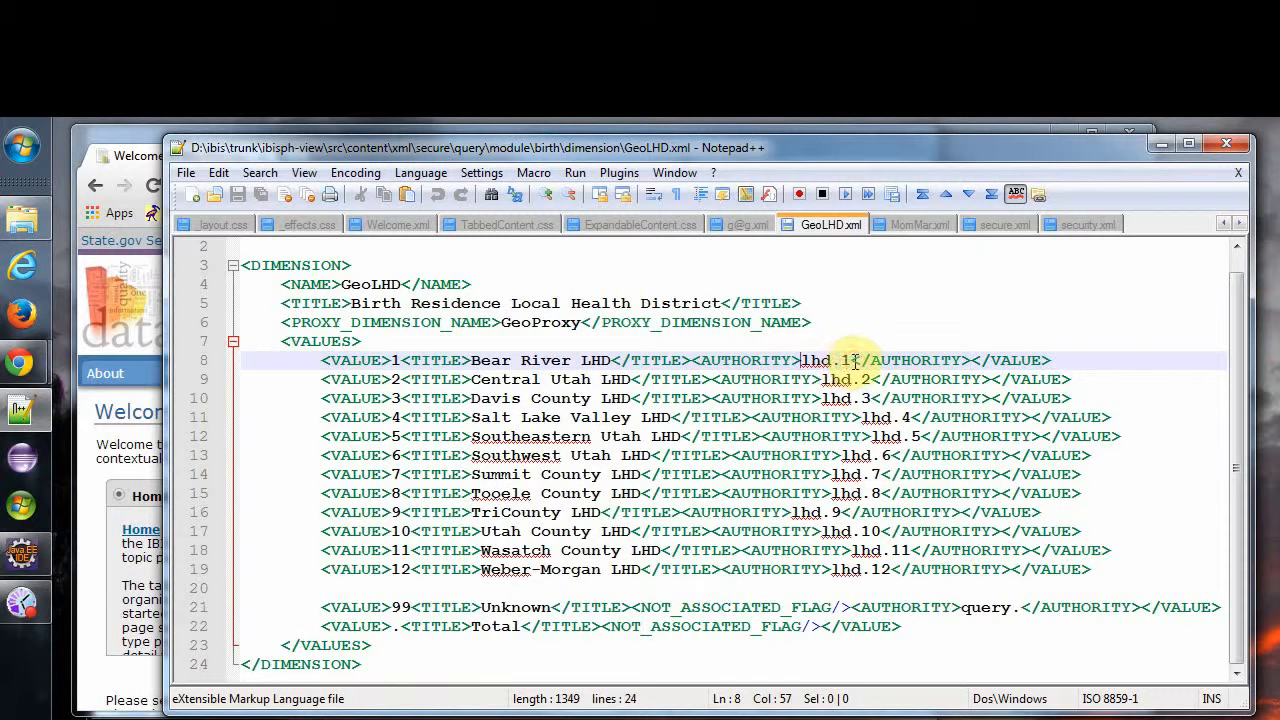
mouse_move(850, 362)
left_mouse_down()
mouse_move(804, 360)
mouse_move(845, 361)
left_mouse_up()
left_click(805, 360)
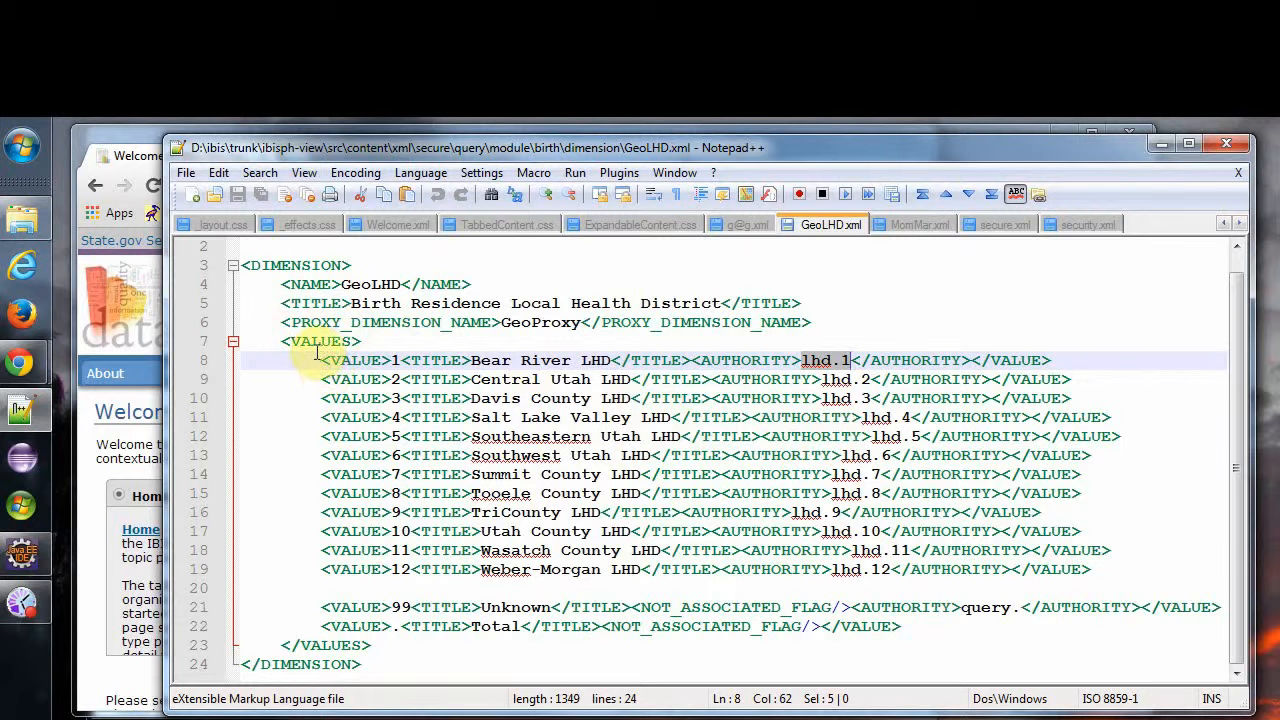
left_click_drag(322, 360, 1132, 571)
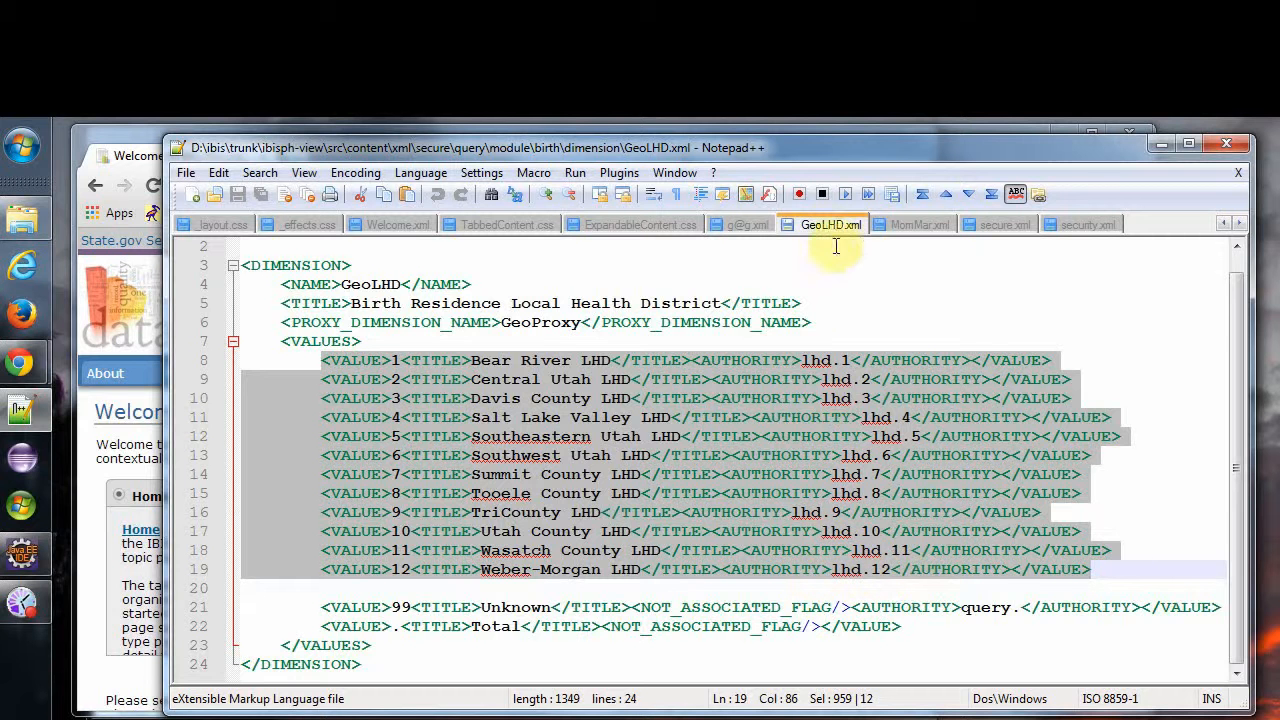
Examine the AUTHORITY elements on the Married and Not Married values in MomMar.xml.
left_click(912, 225)
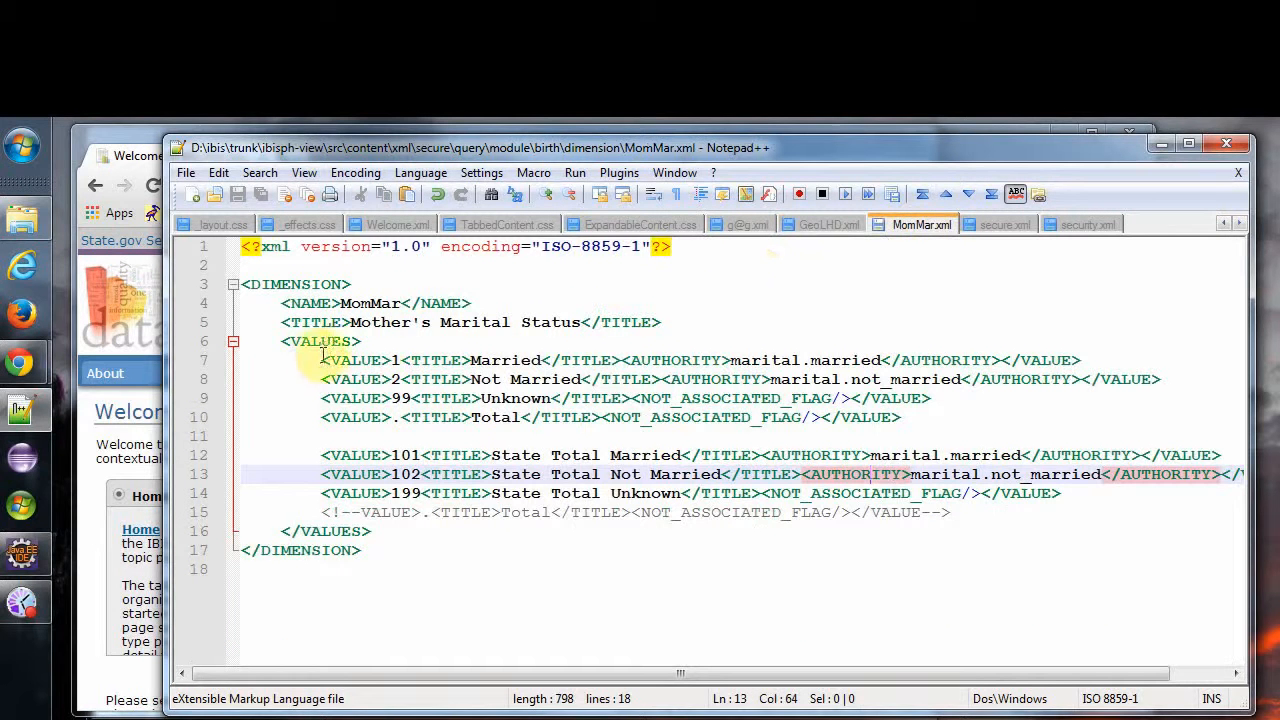
left_click_drag(621, 362, 1010, 361)
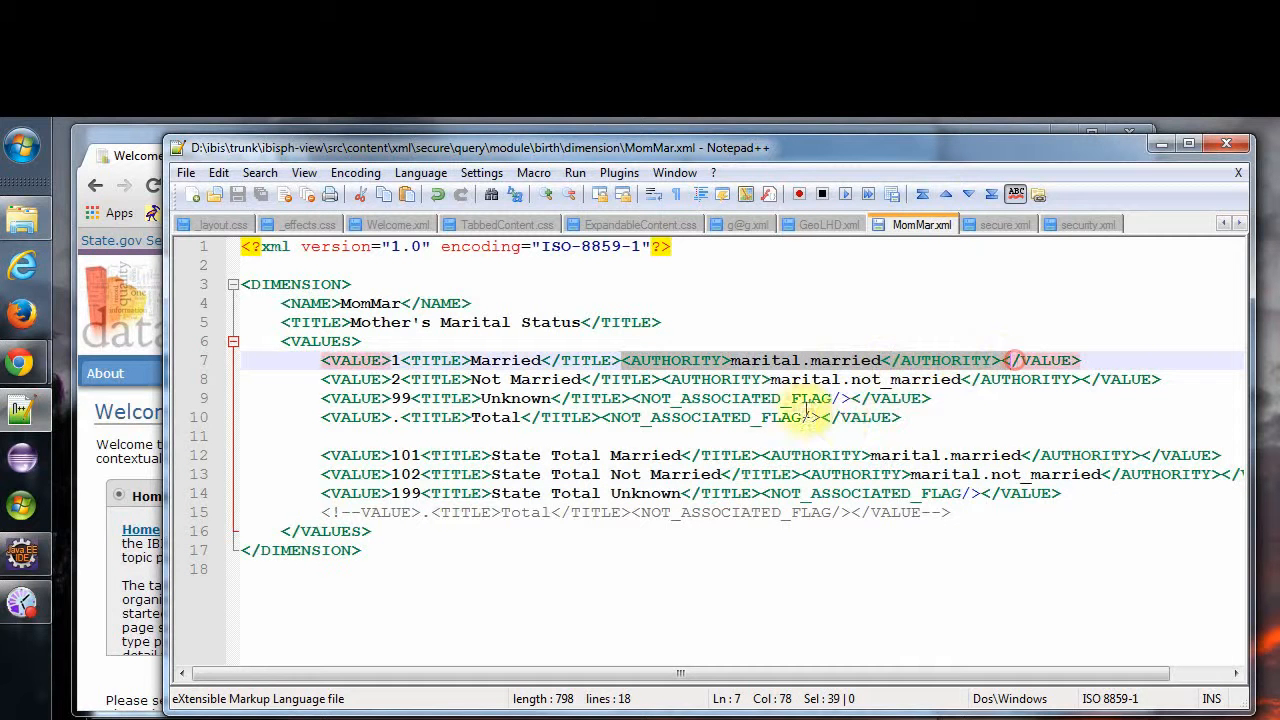
left_click_drag(661, 379, 1075, 385)
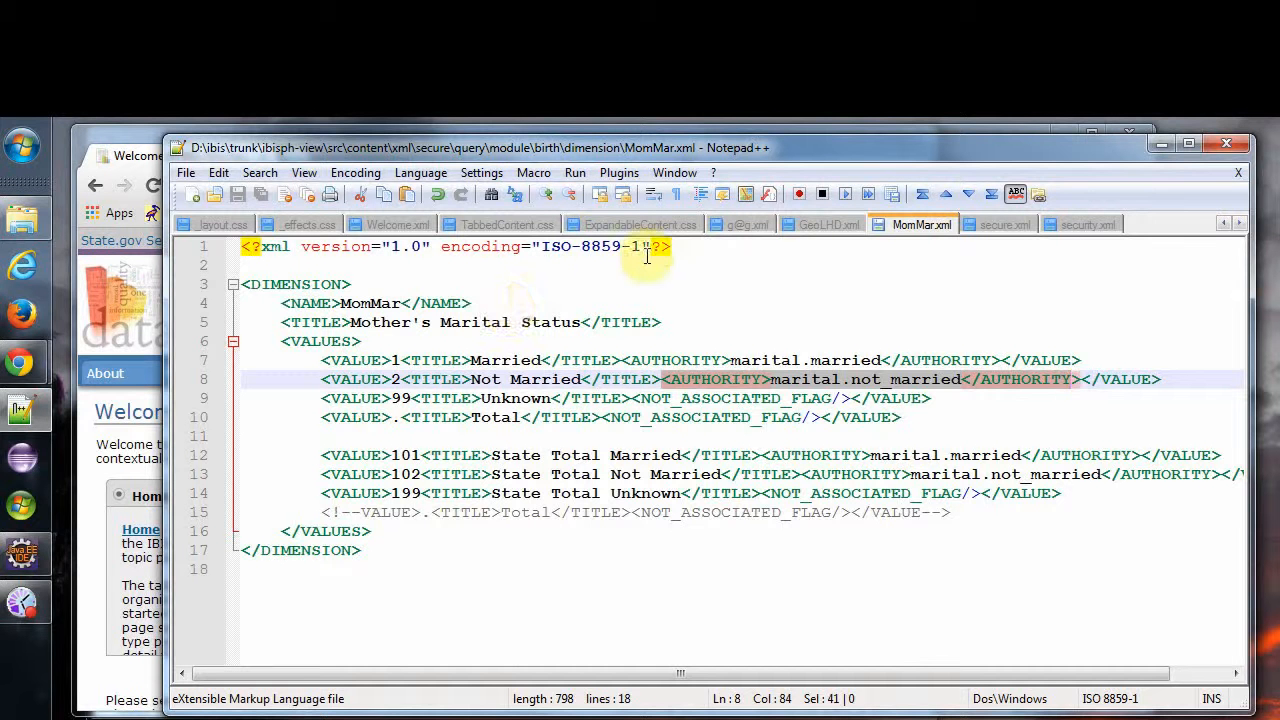
left_click(754, 224)
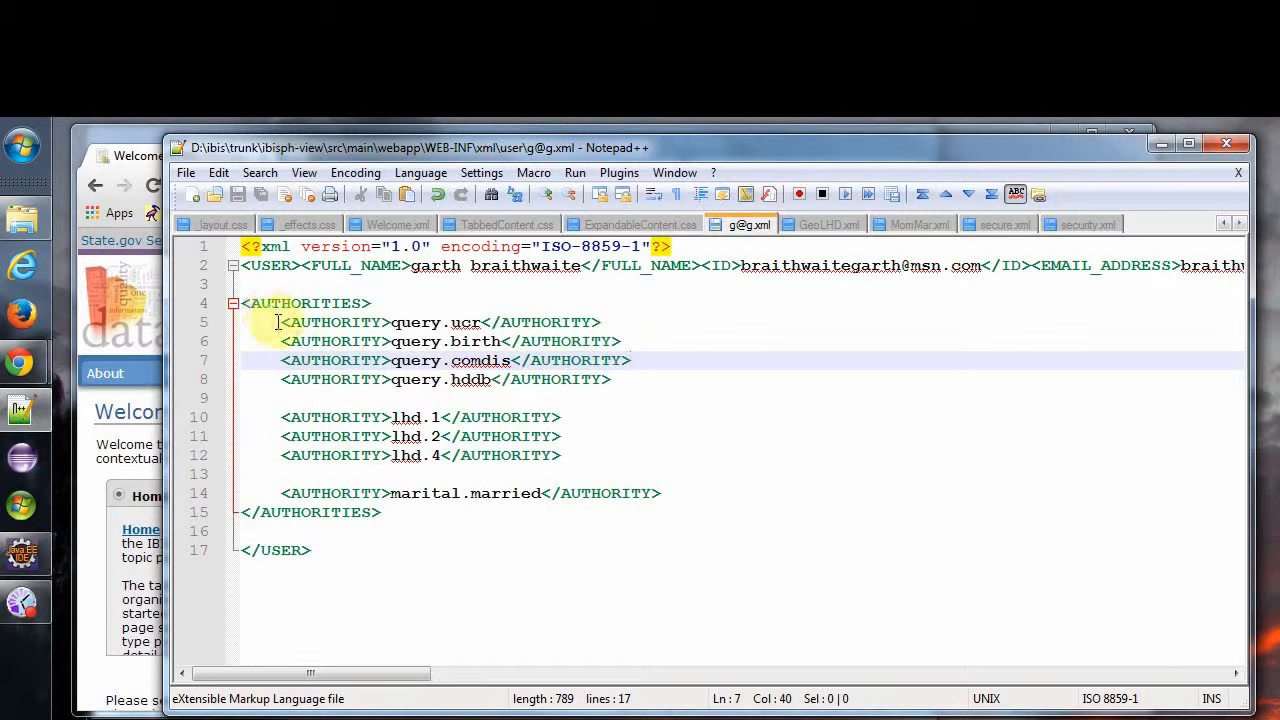
left_click_drag(244, 314, 661, 382)
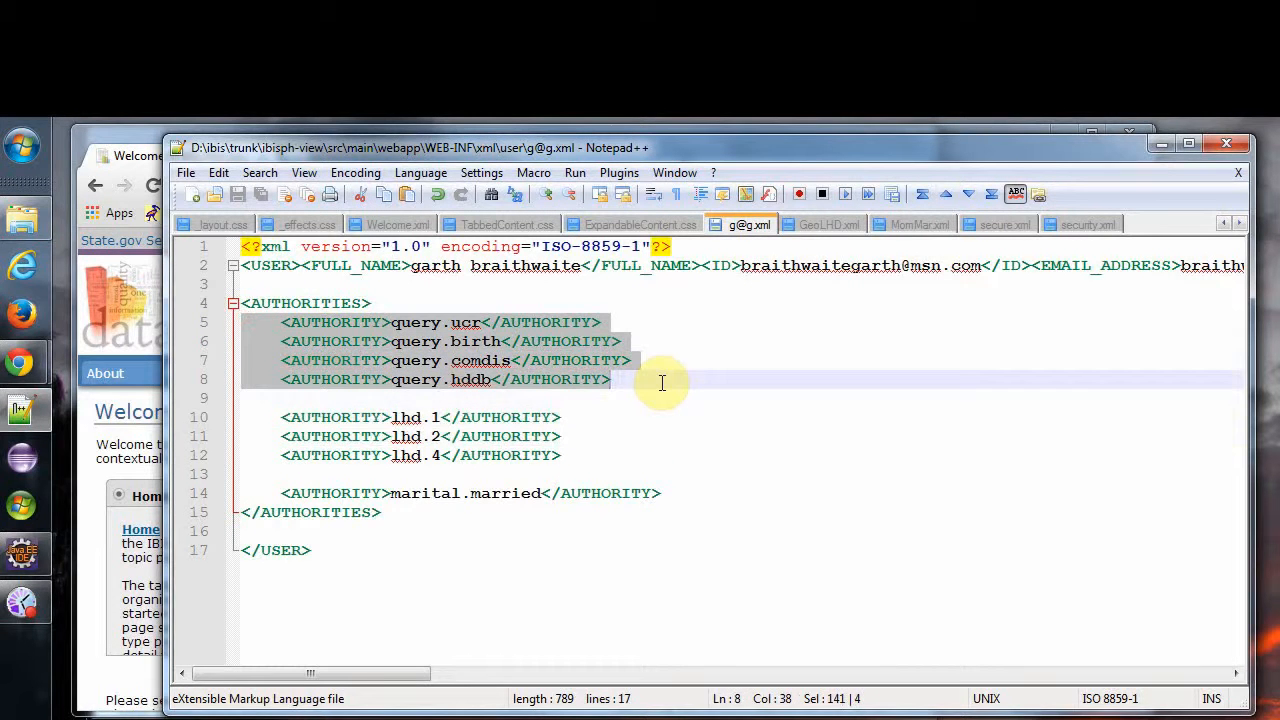
left_click_drag(636, 343, 280, 341)
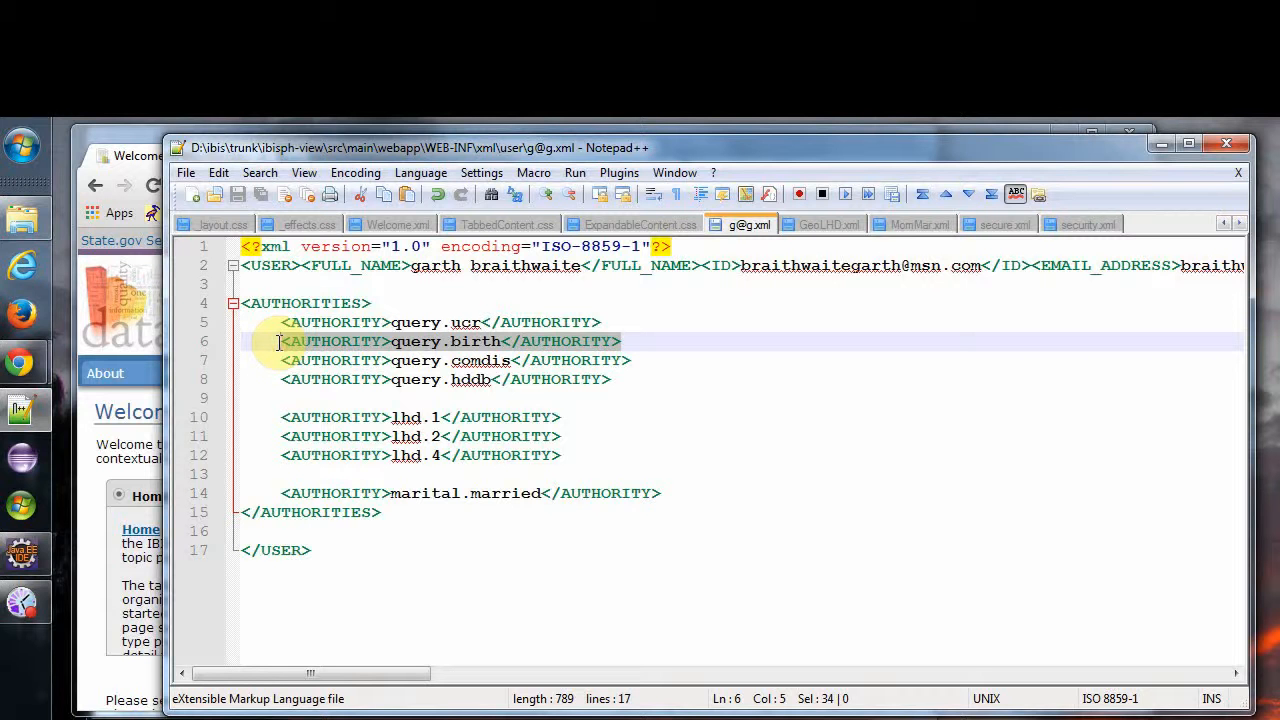
left_click(561, 455)
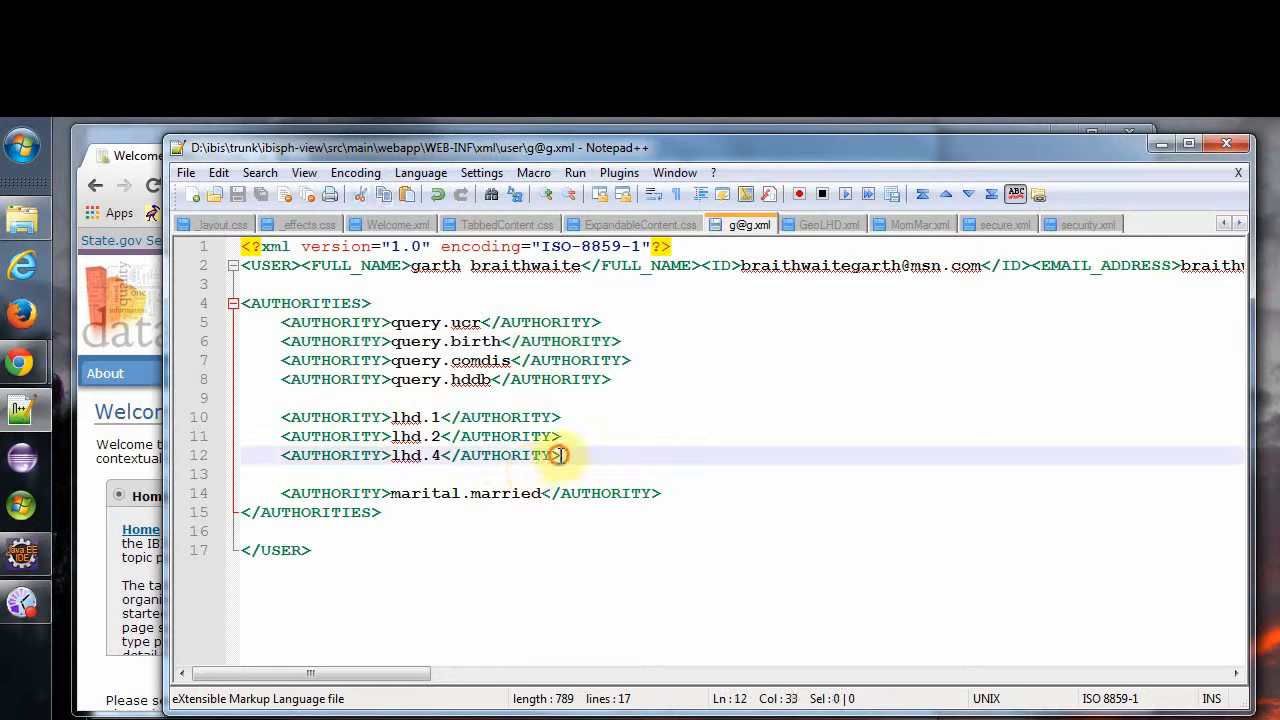
left_click_drag(561, 455, 281, 420)
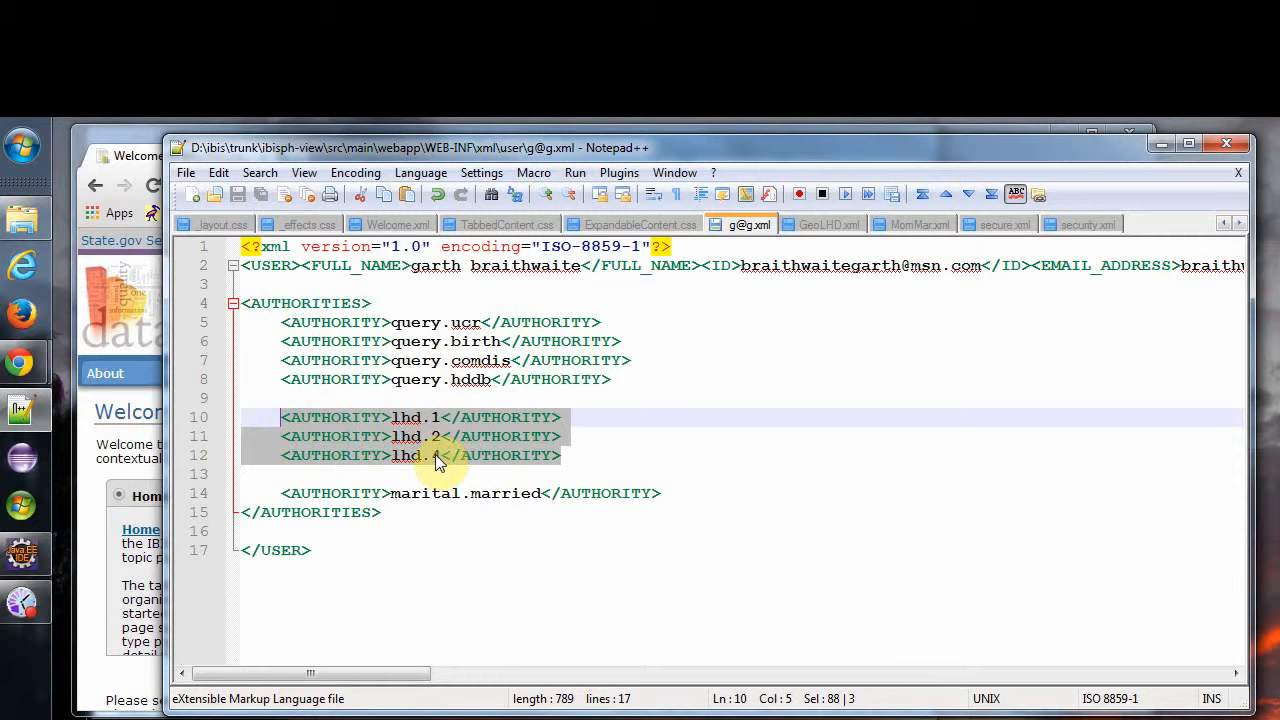
left_click(281, 493)
left_click_drag(281, 493, 657, 497)
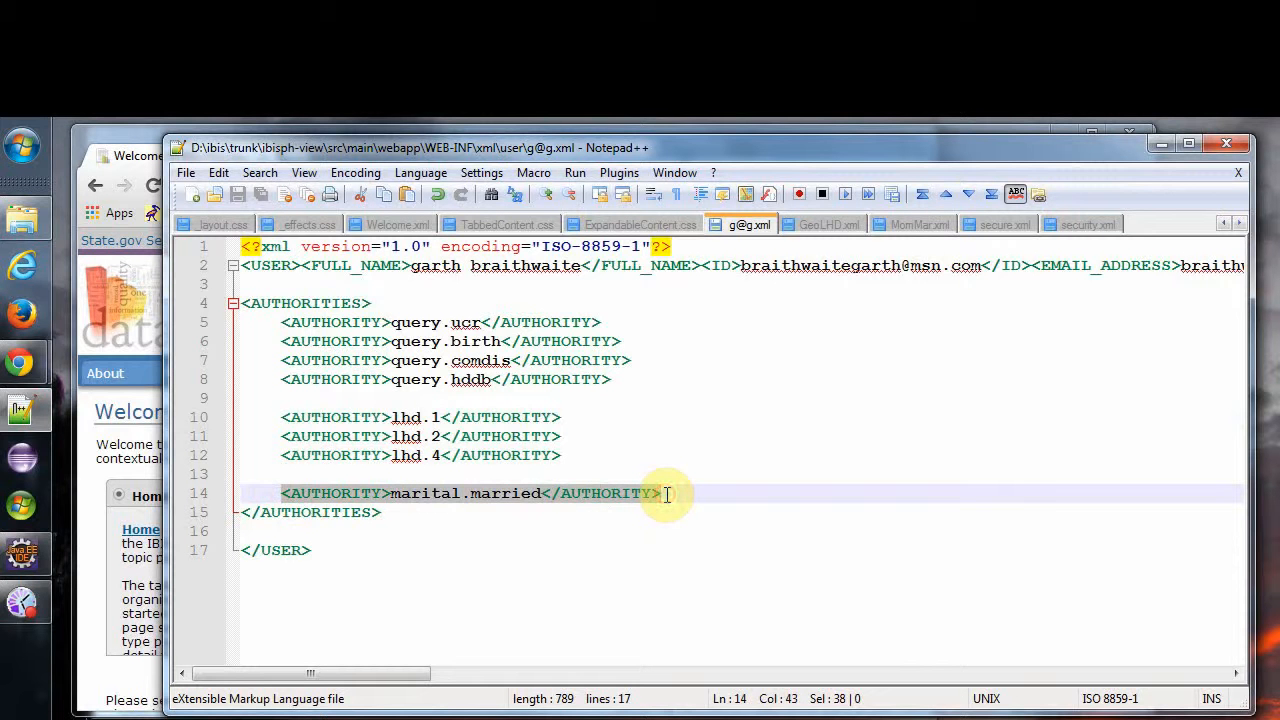
left_click(443, 510)
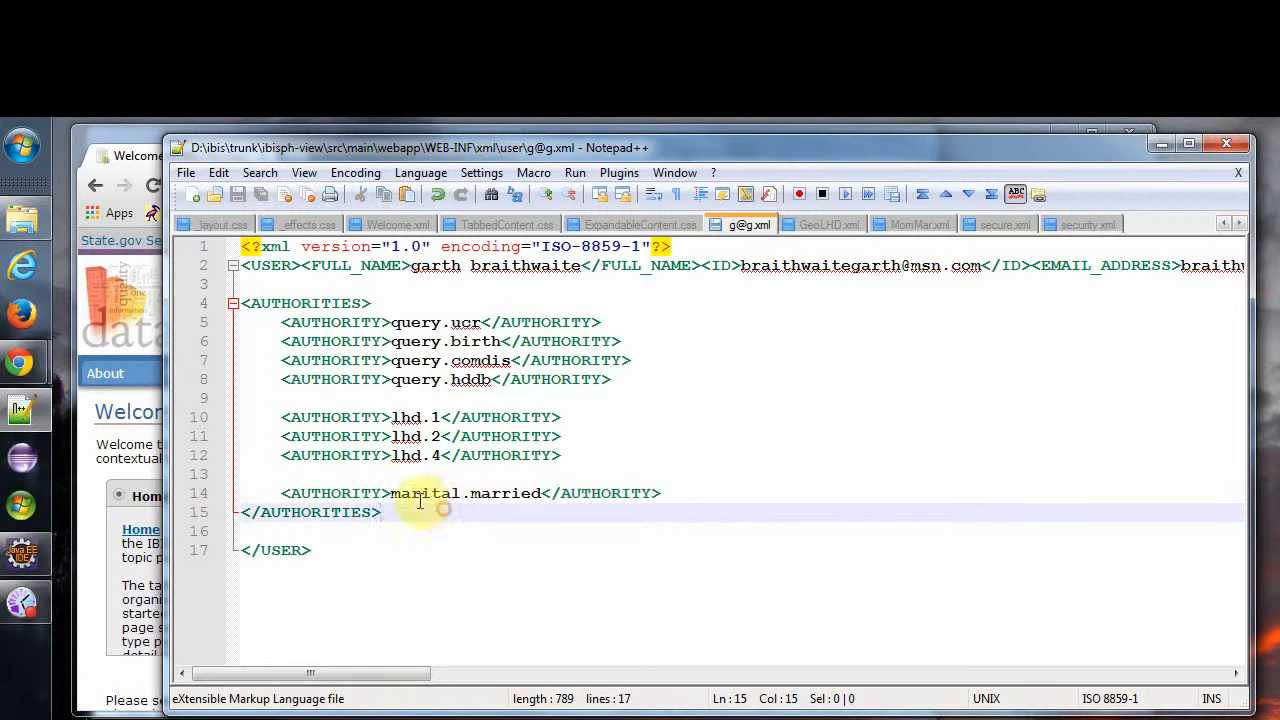
left_click_drag(388, 493, 540, 497)
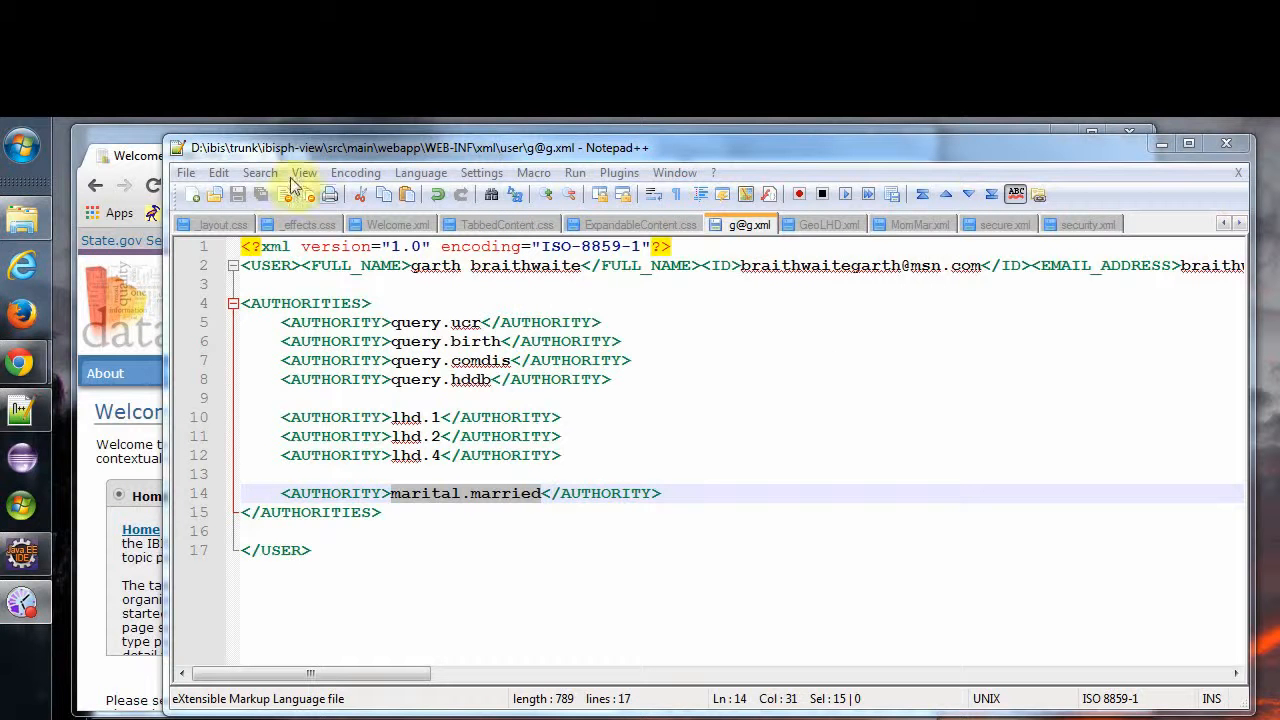
Switch to the browser and open the secured dataset pages from the Explore Datasets menu.
left_click(141, 132)
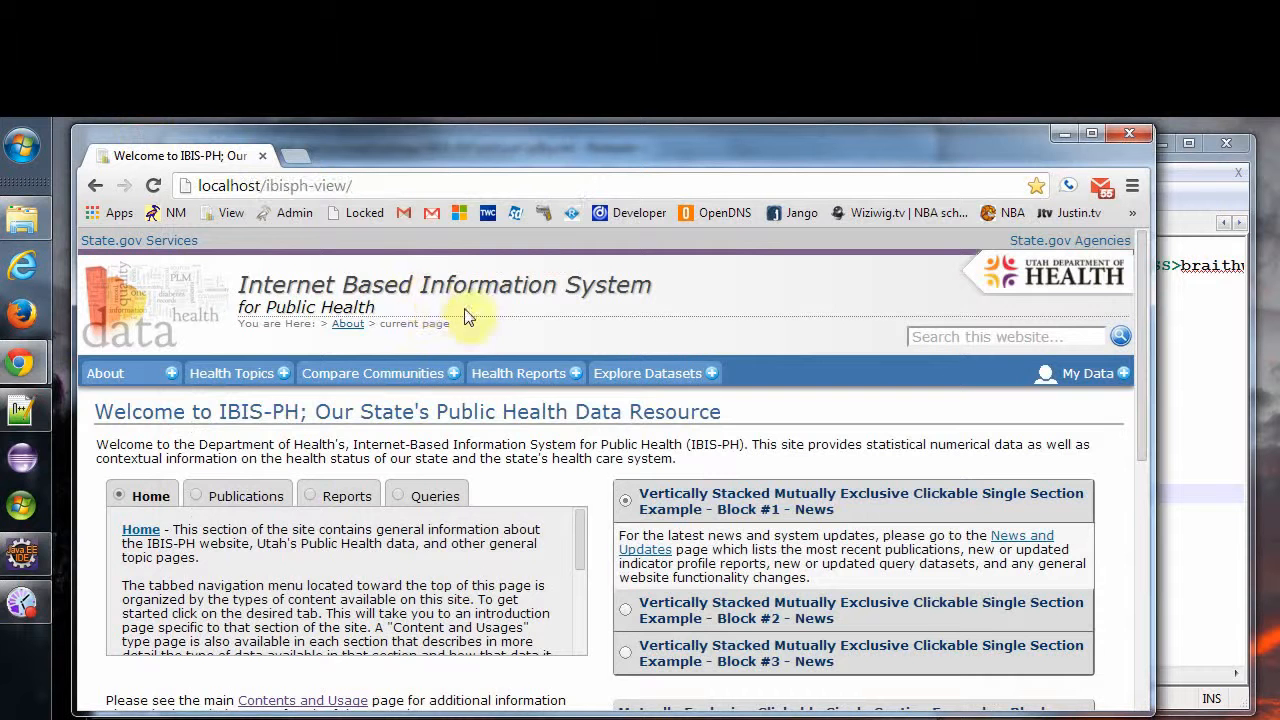
left_click(654, 377)
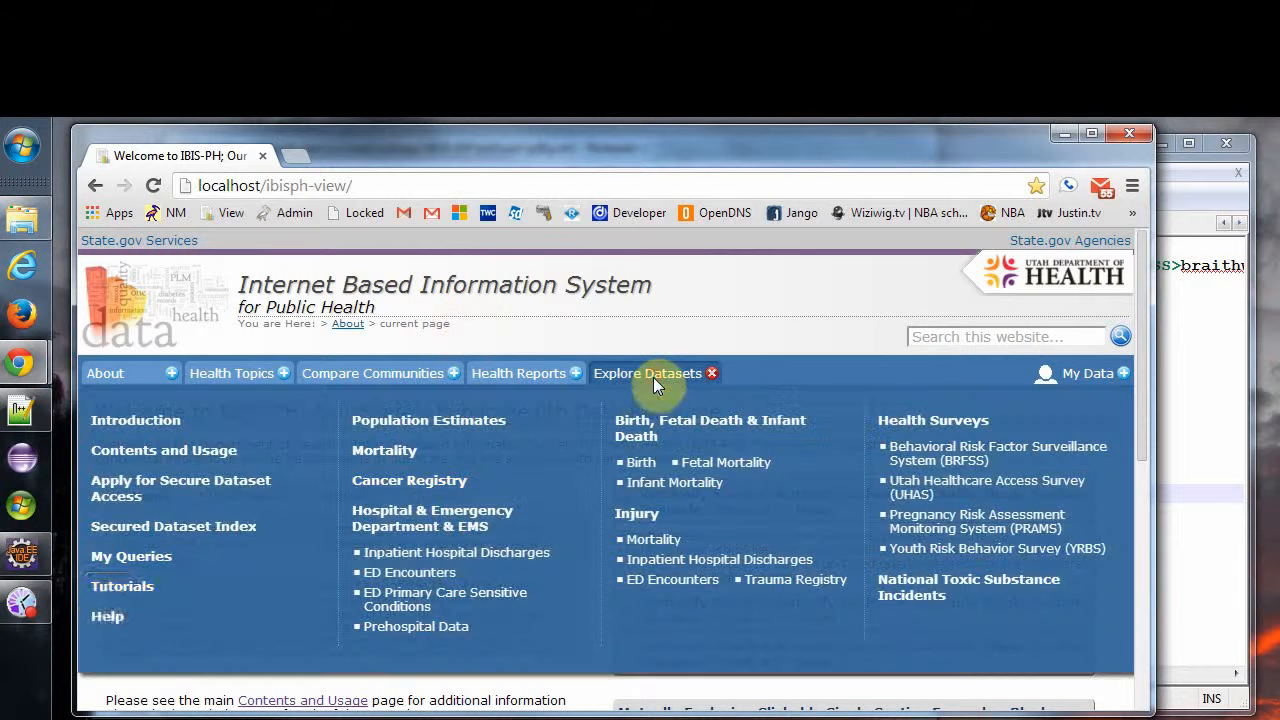
left_click(137, 570)
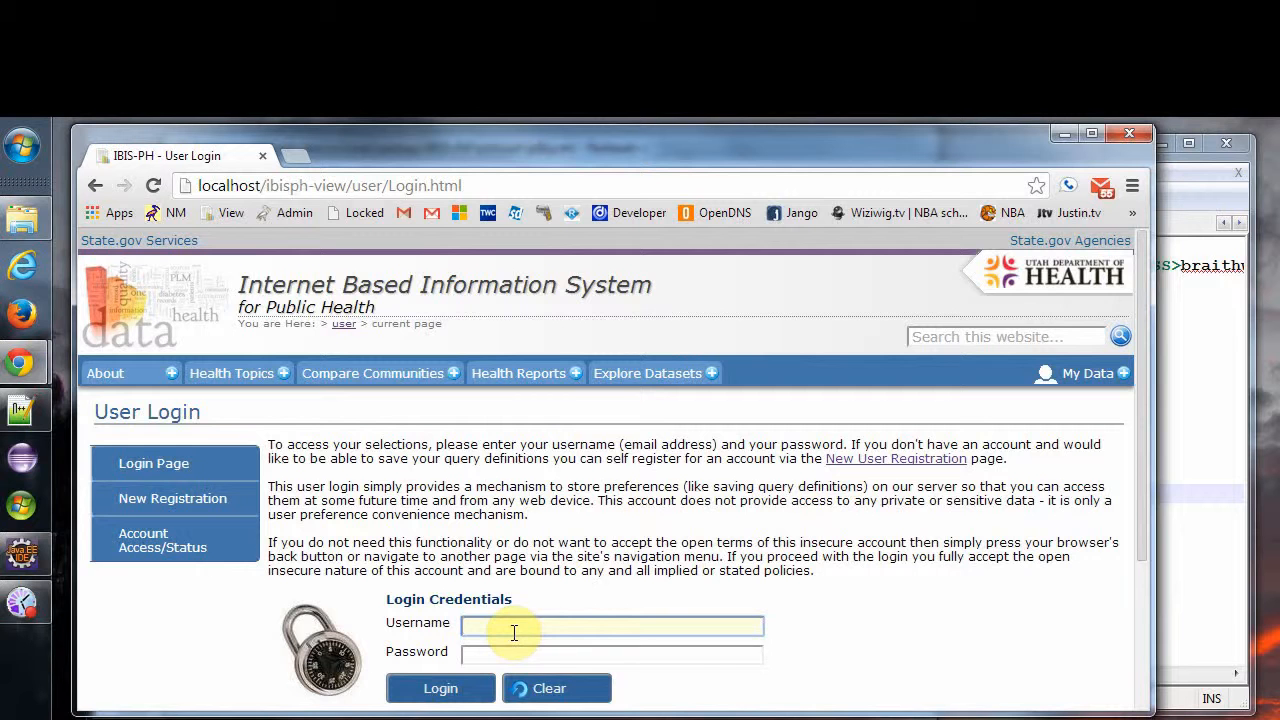
left_click(660, 378)
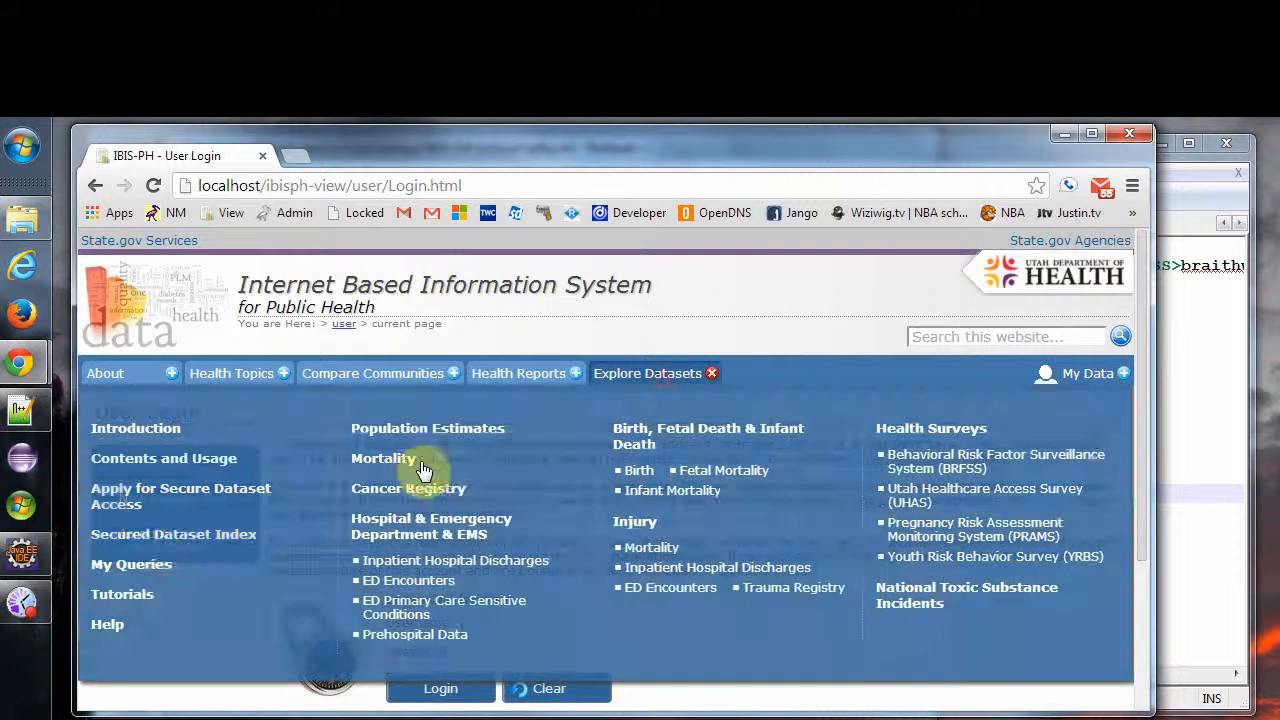
left_click(172, 536)
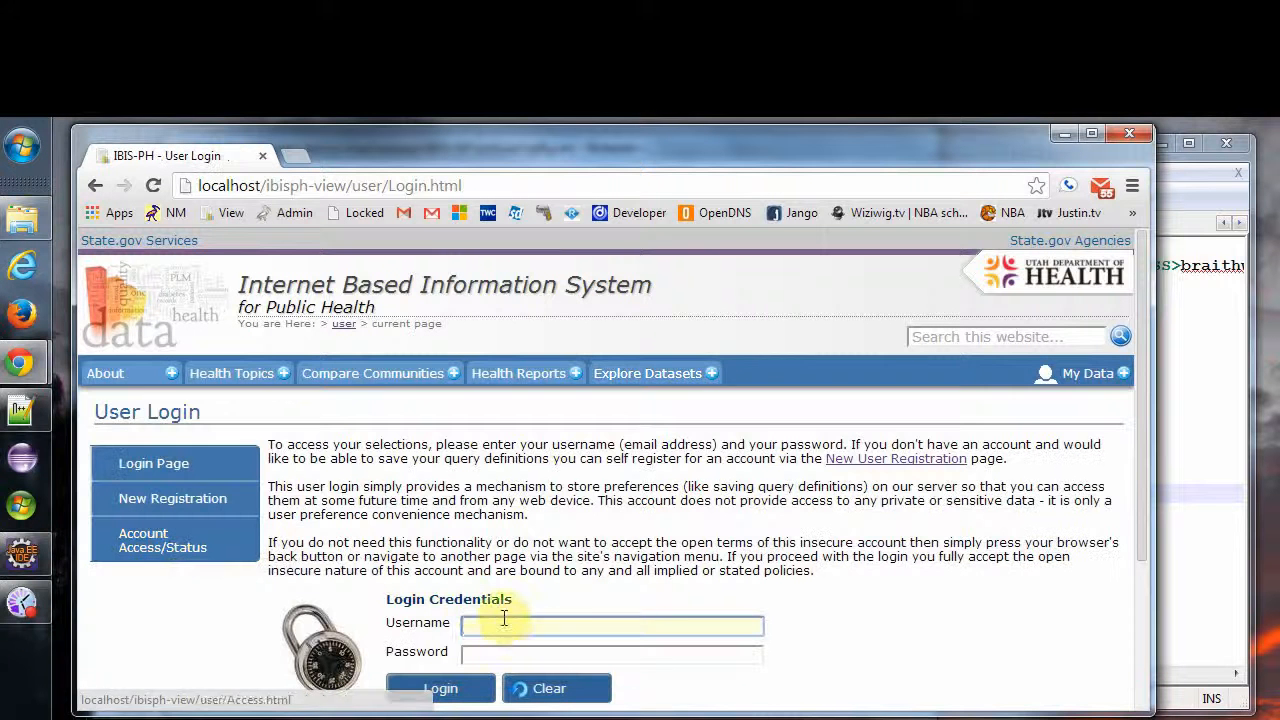
Log in with the saved username and the account password.
left_click(504, 622)
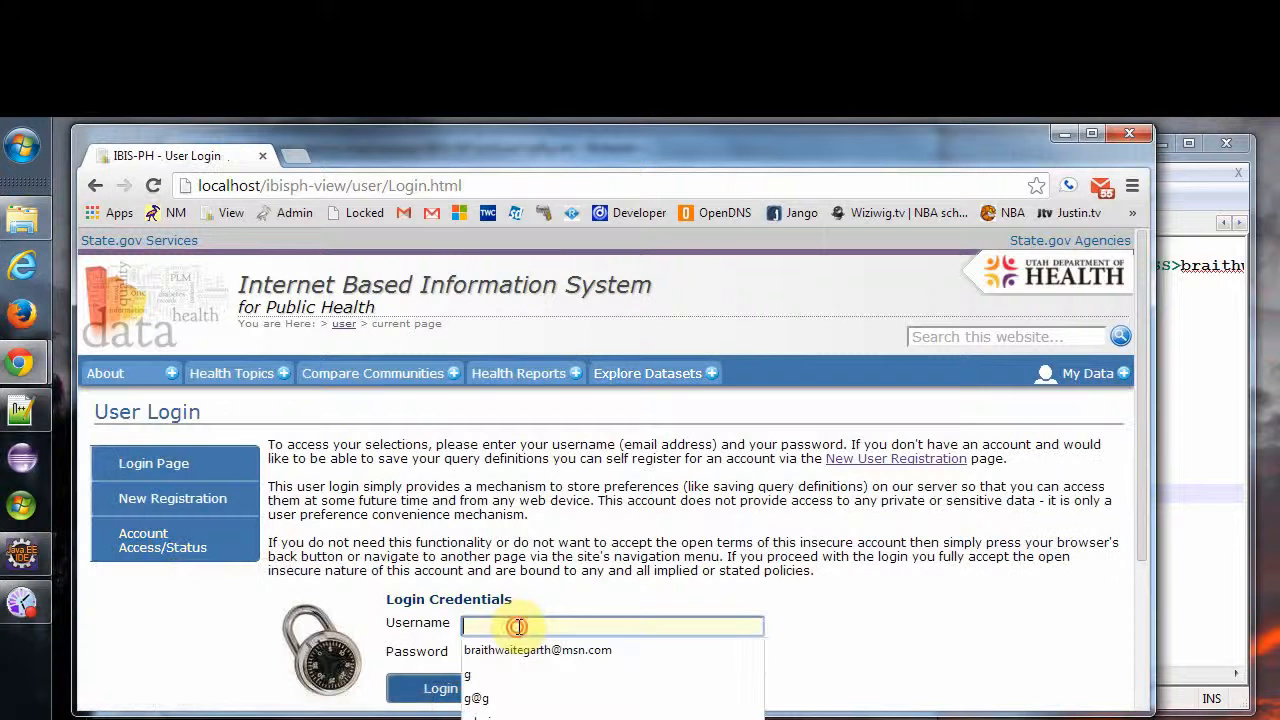
left_click(476, 700)
left_click(490, 654)
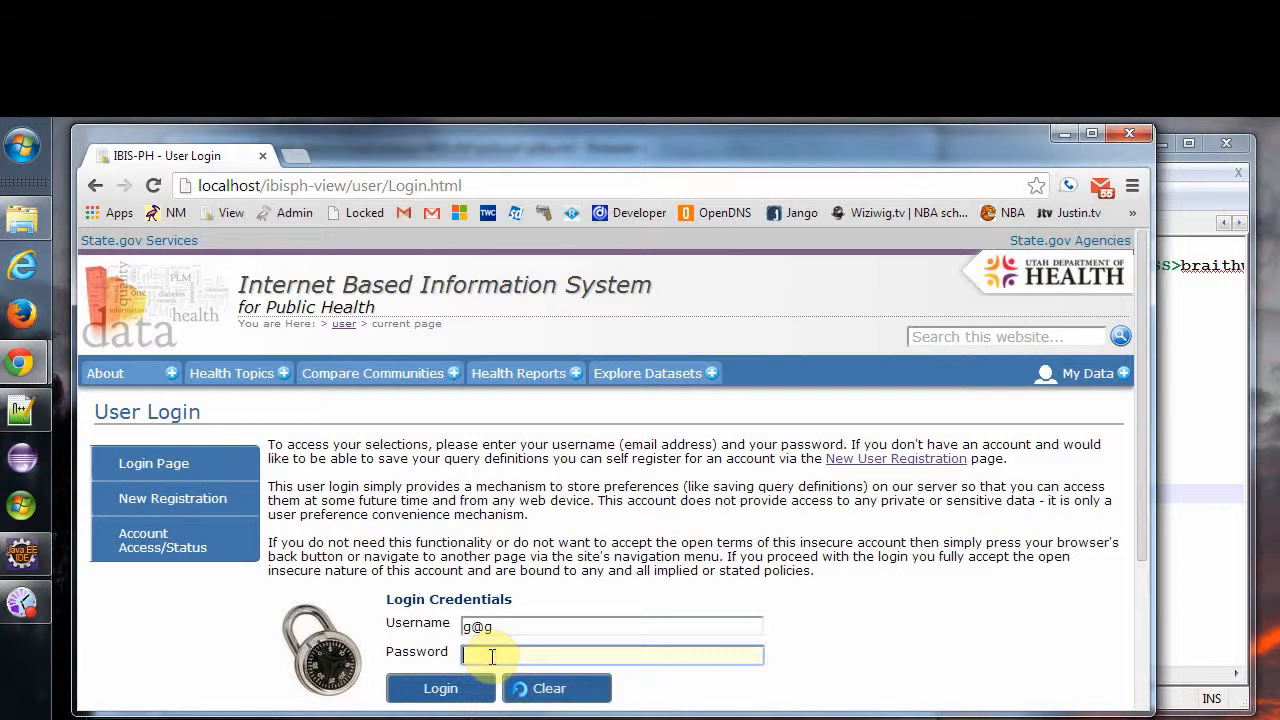
type("g")
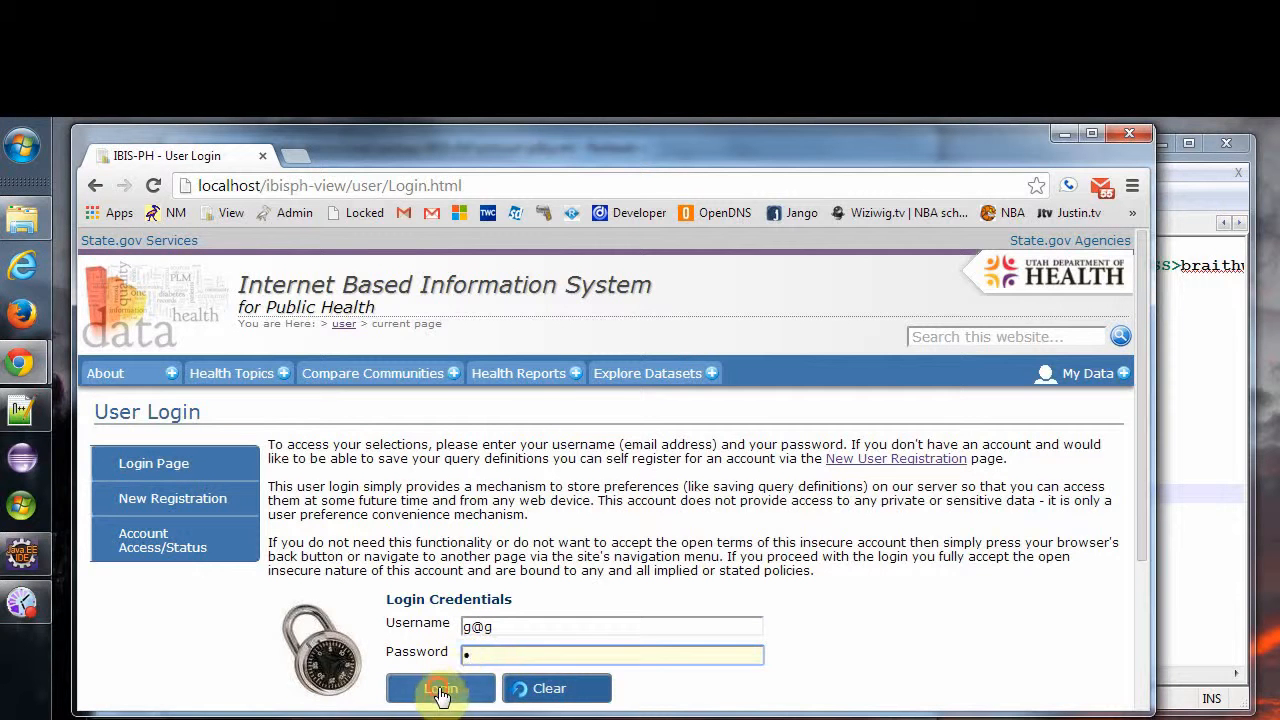
left_click(440, 688)
Open the Birth by ZIP Code secured module and start the Birth Count query.
scroll(440, 628, "down", 1)
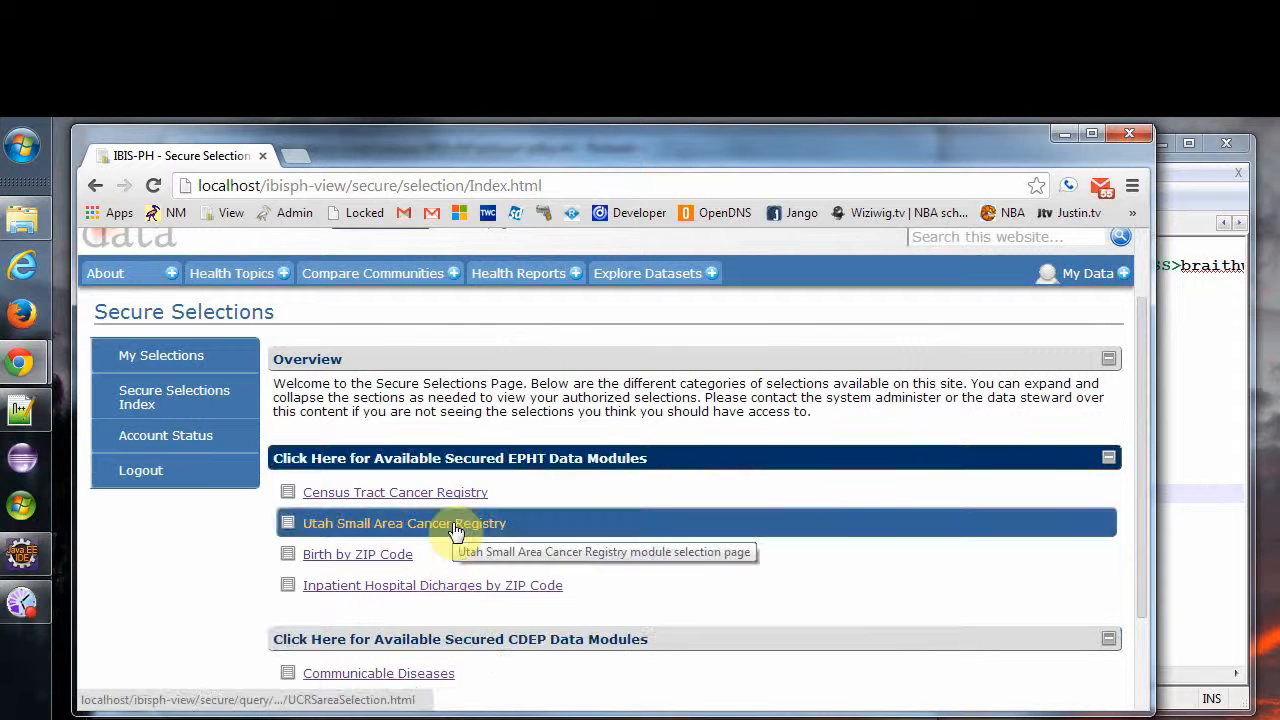
left_click(378, 558)
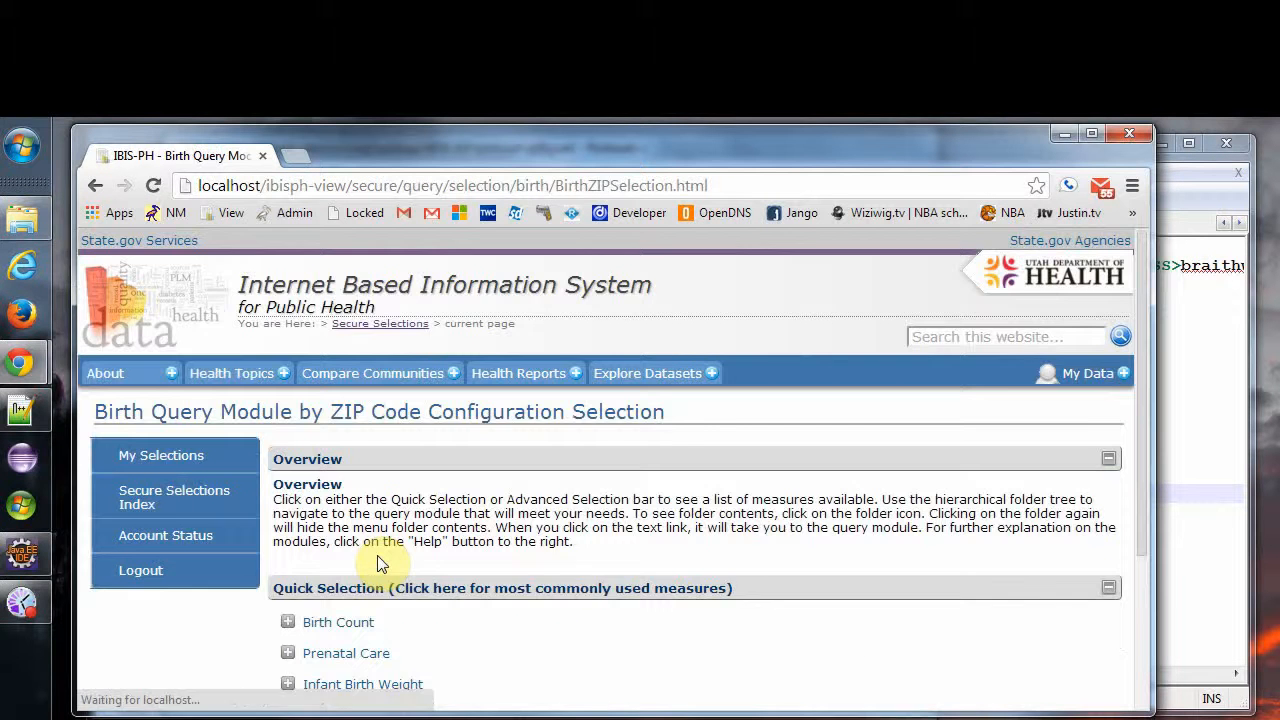
scroll(390, 594, "down", 1)
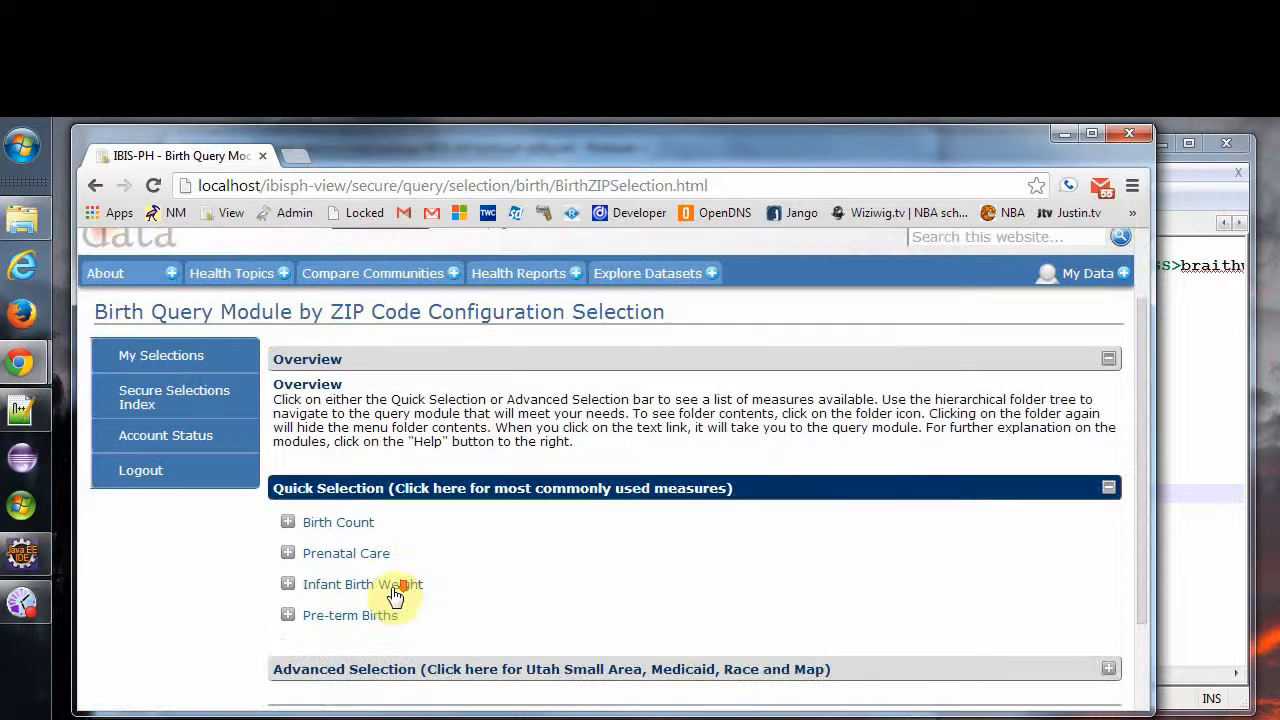
left_click(338, 524)
left_click(342, 557)
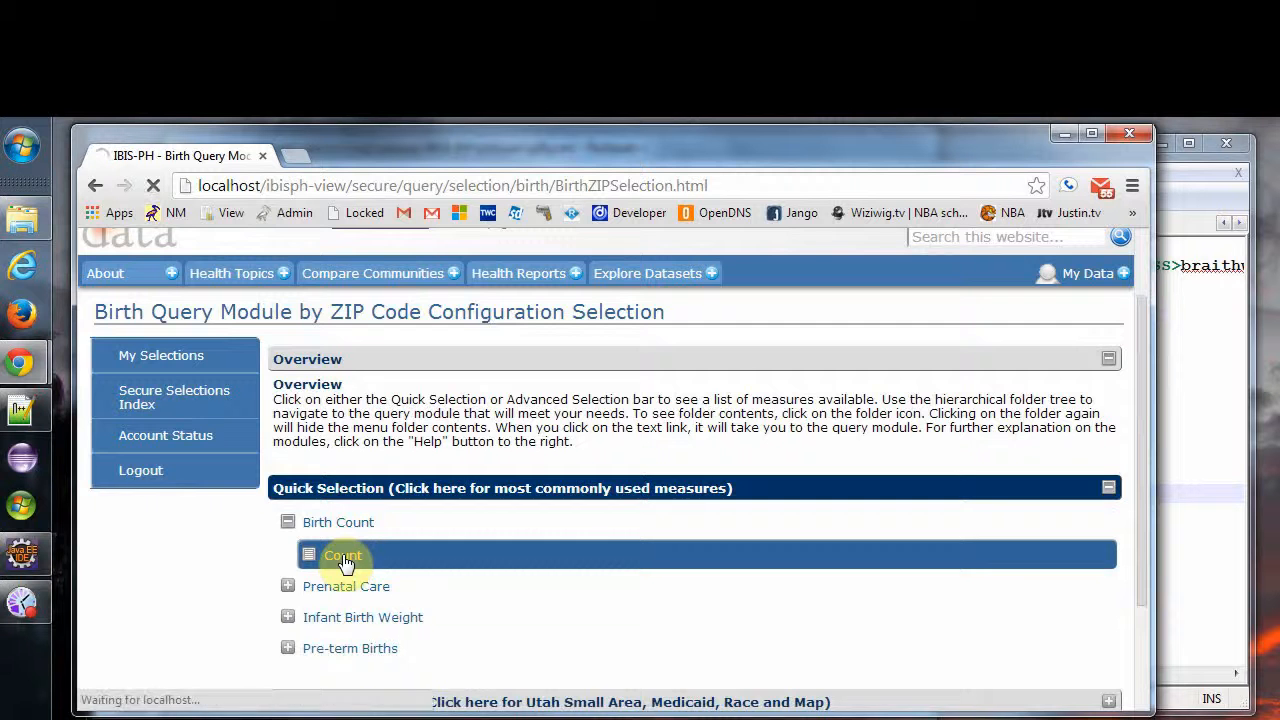
Review the Step 7 geographic area options, toggling between ZIP Code and mother's residency local health district.
scroll(600, 548, "down", 2)
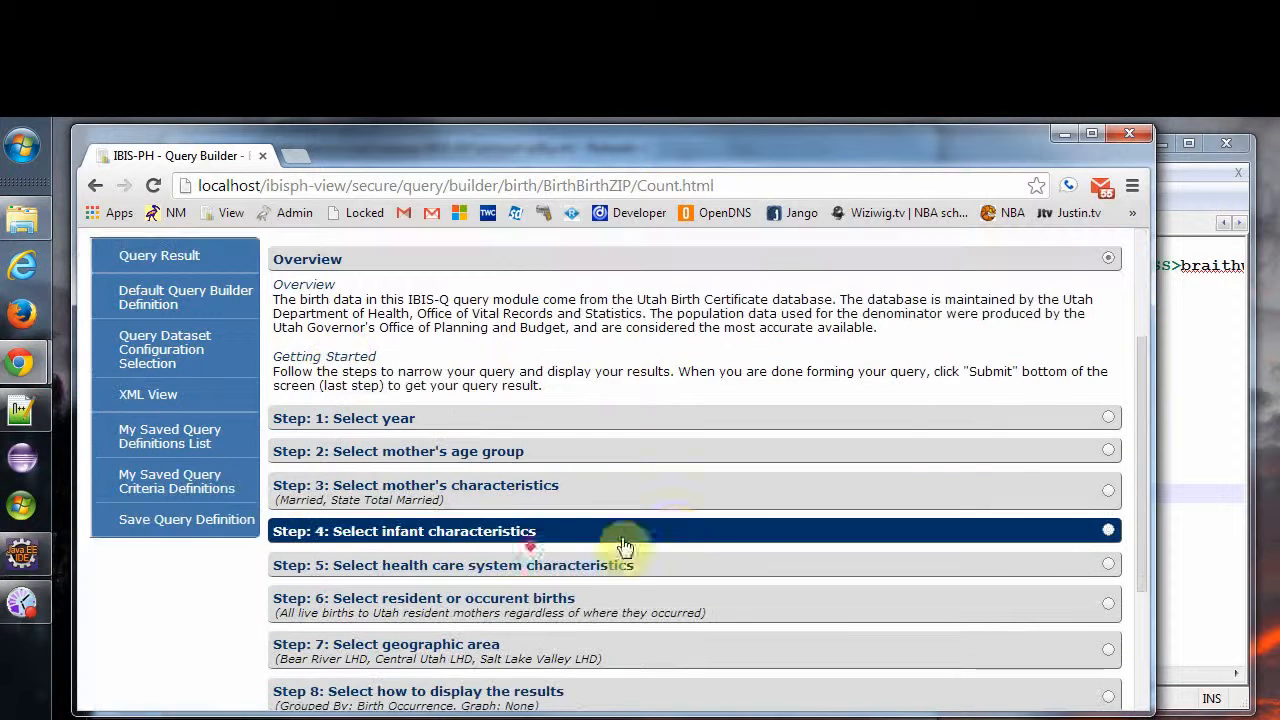
scroll(622, 545, "down", 1)
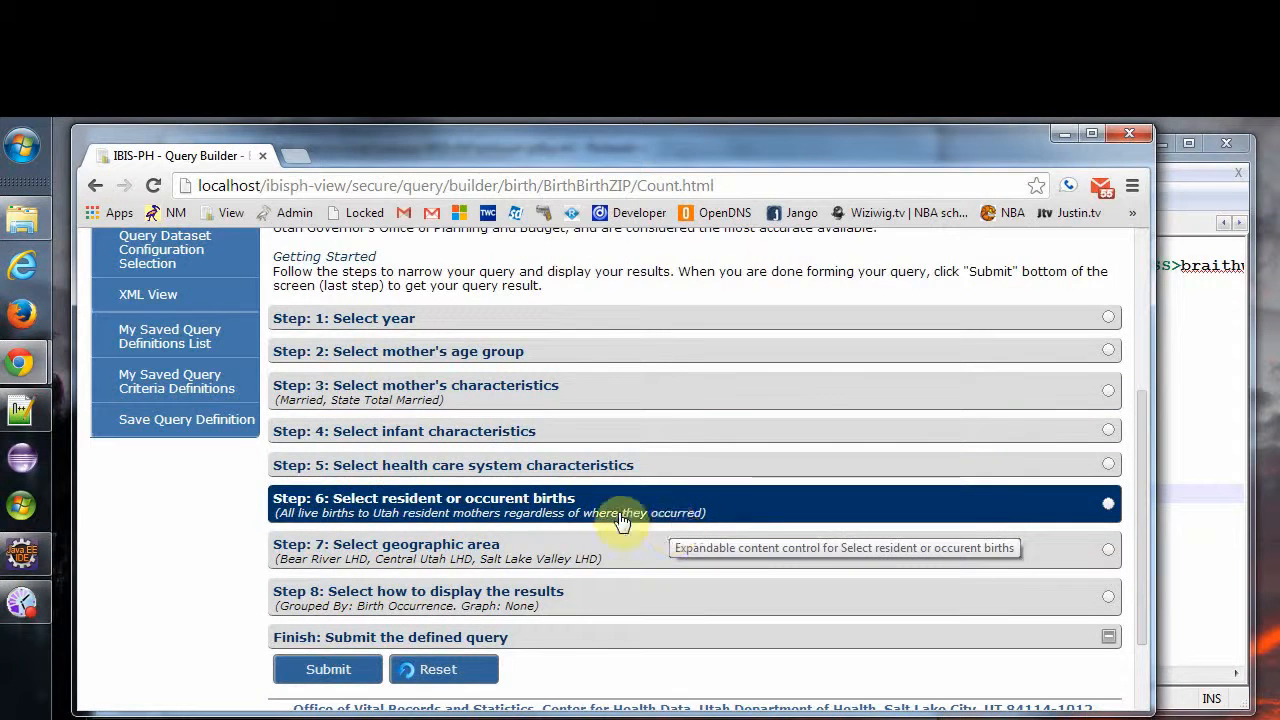
left_click(489, 549)
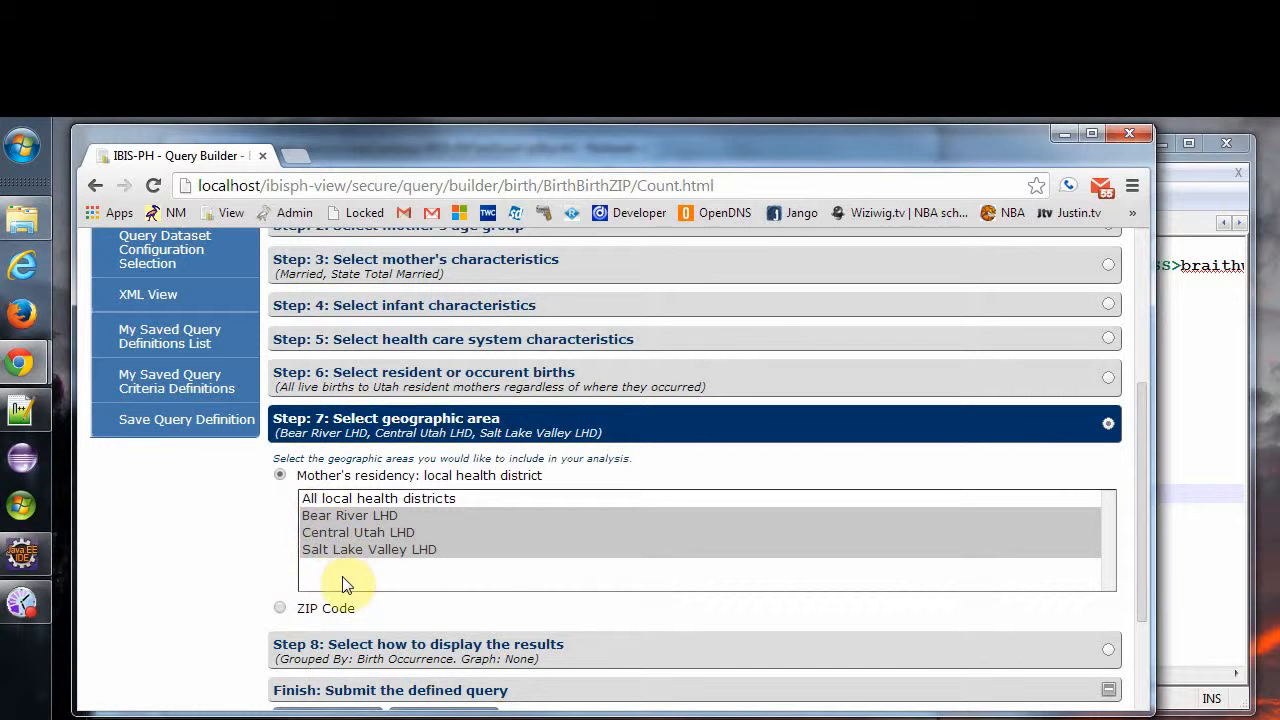
left_click(281, 608)
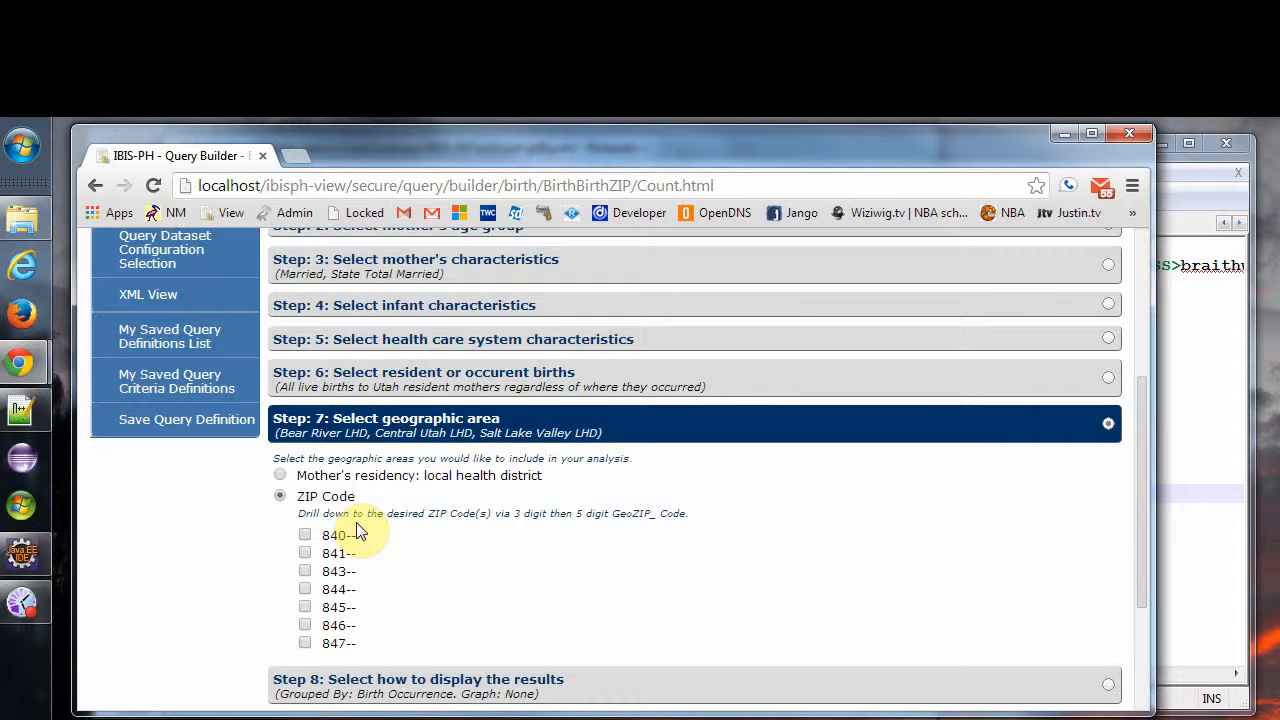
left_click(280, 476)
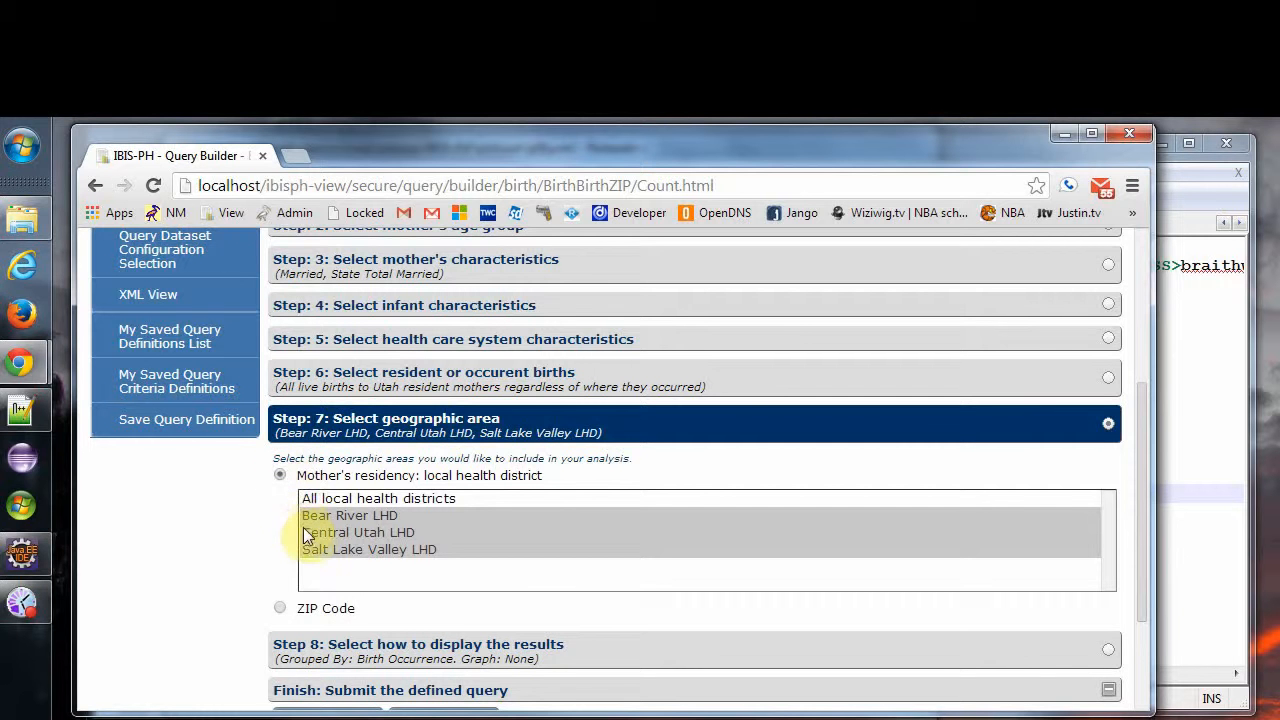
scroll(341, 545, "down", 1)
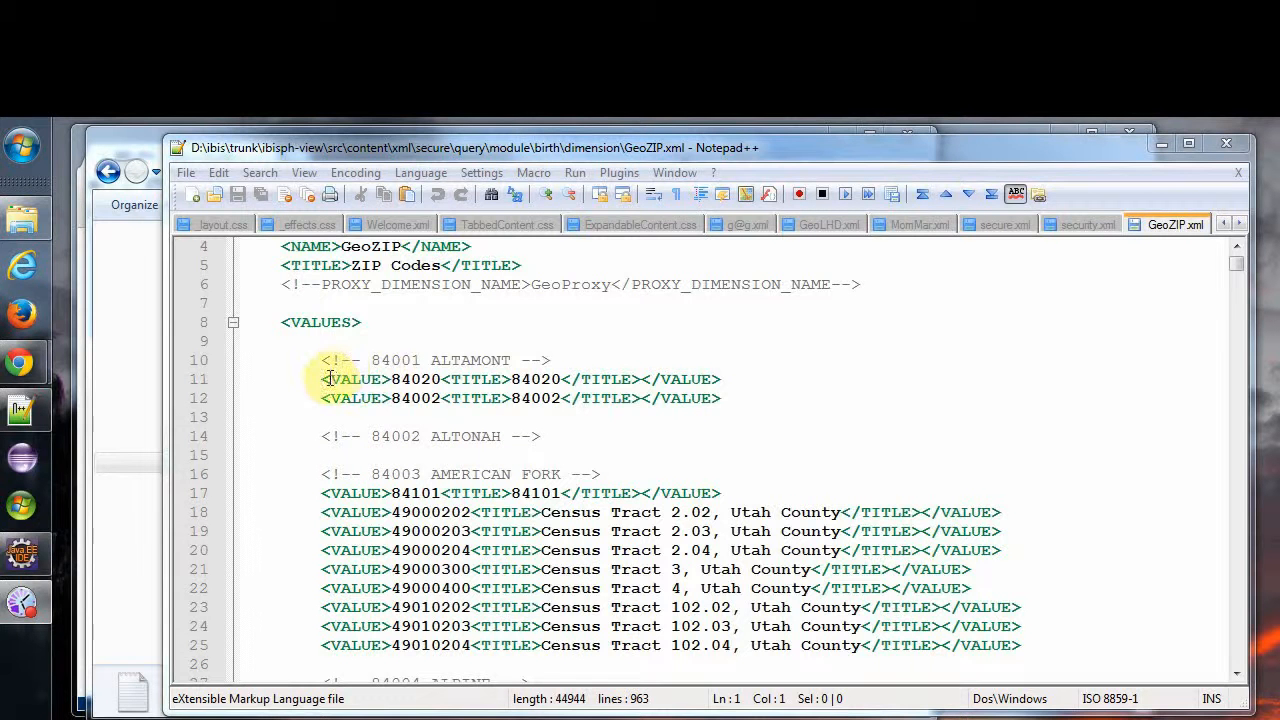
Add an AUTHORITY element containing zip.1 to the 84020 ZIP Code value in GeoZIP.xml.
left_click(640, 380)
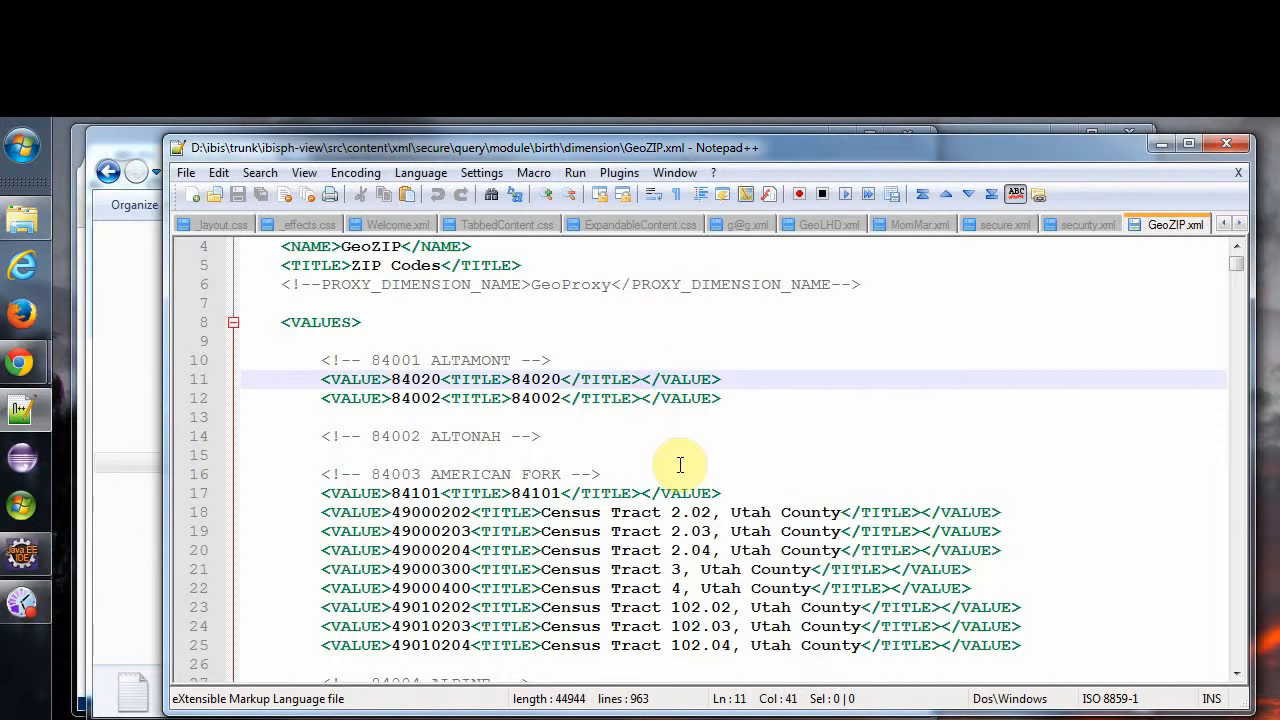
type("<AUTHO")
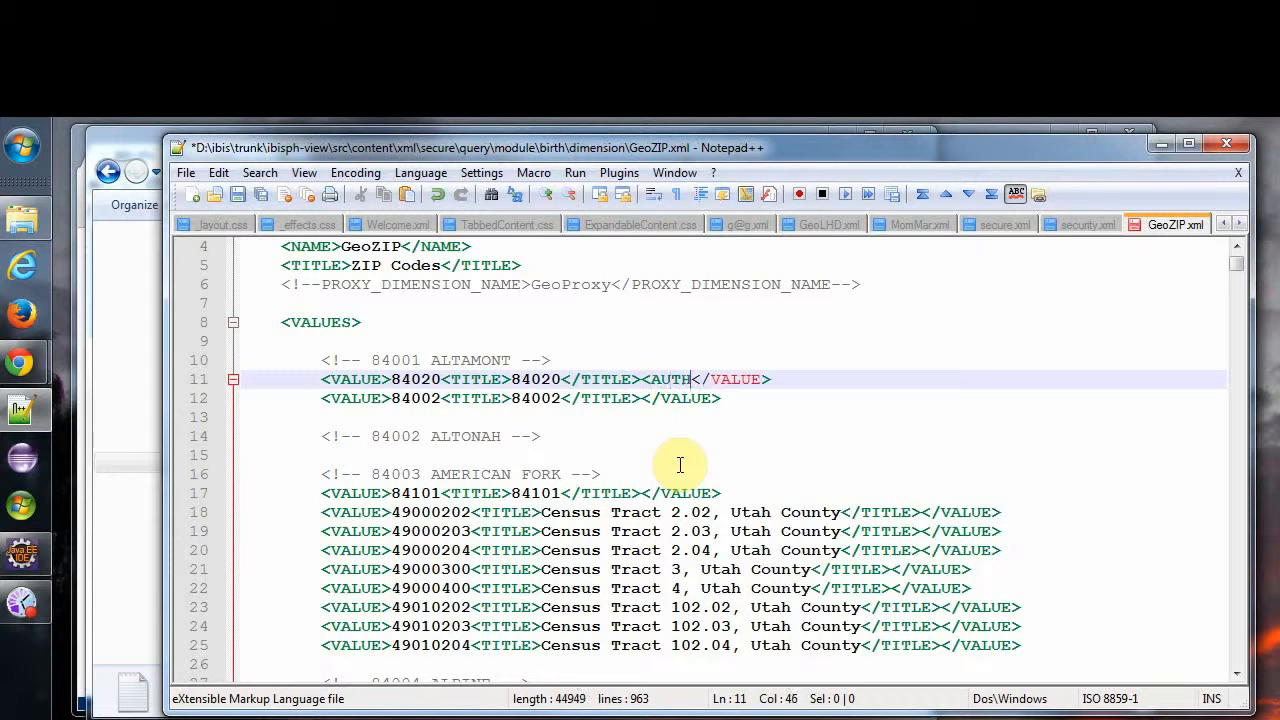
type("RITY>")
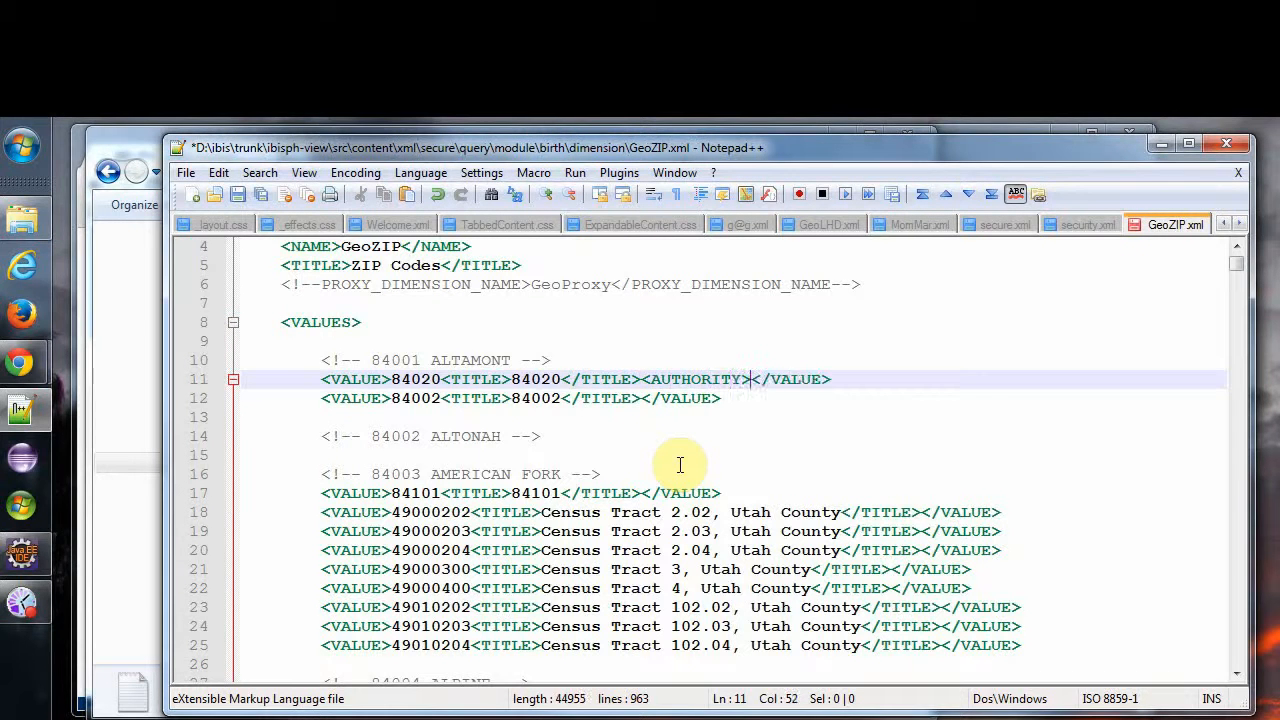
type("lhd")
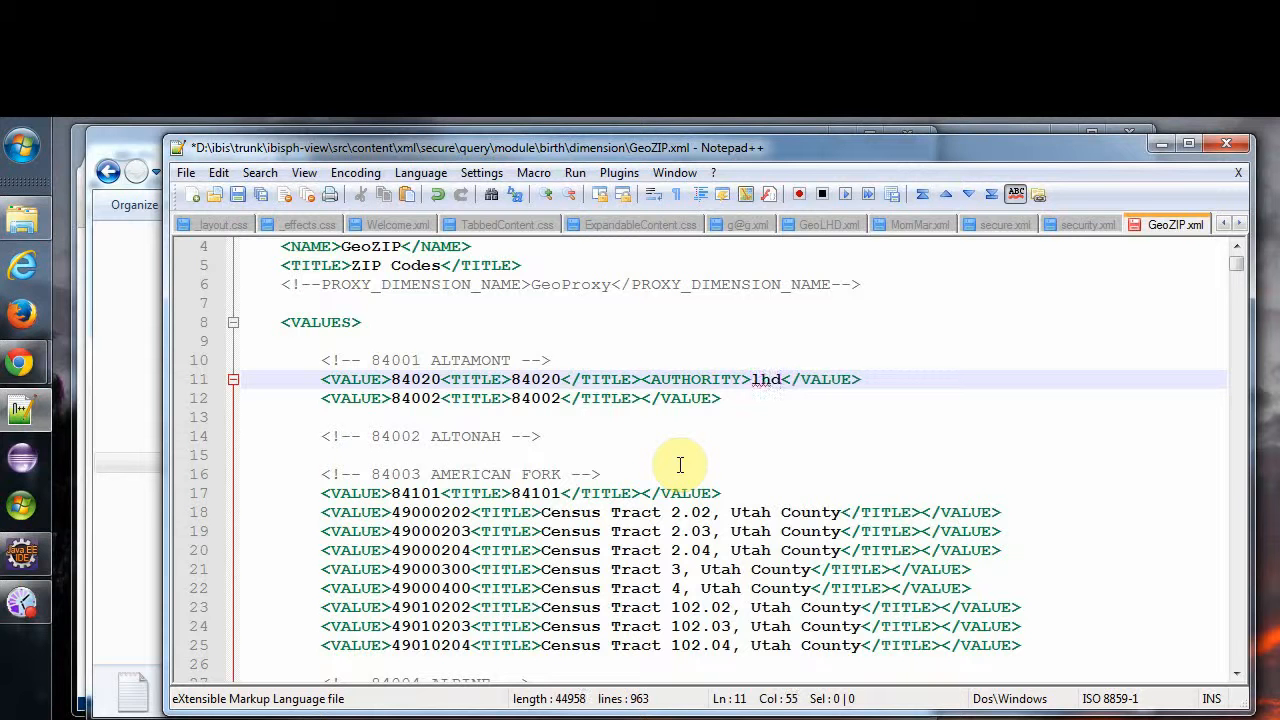
type(".1")
type("</")
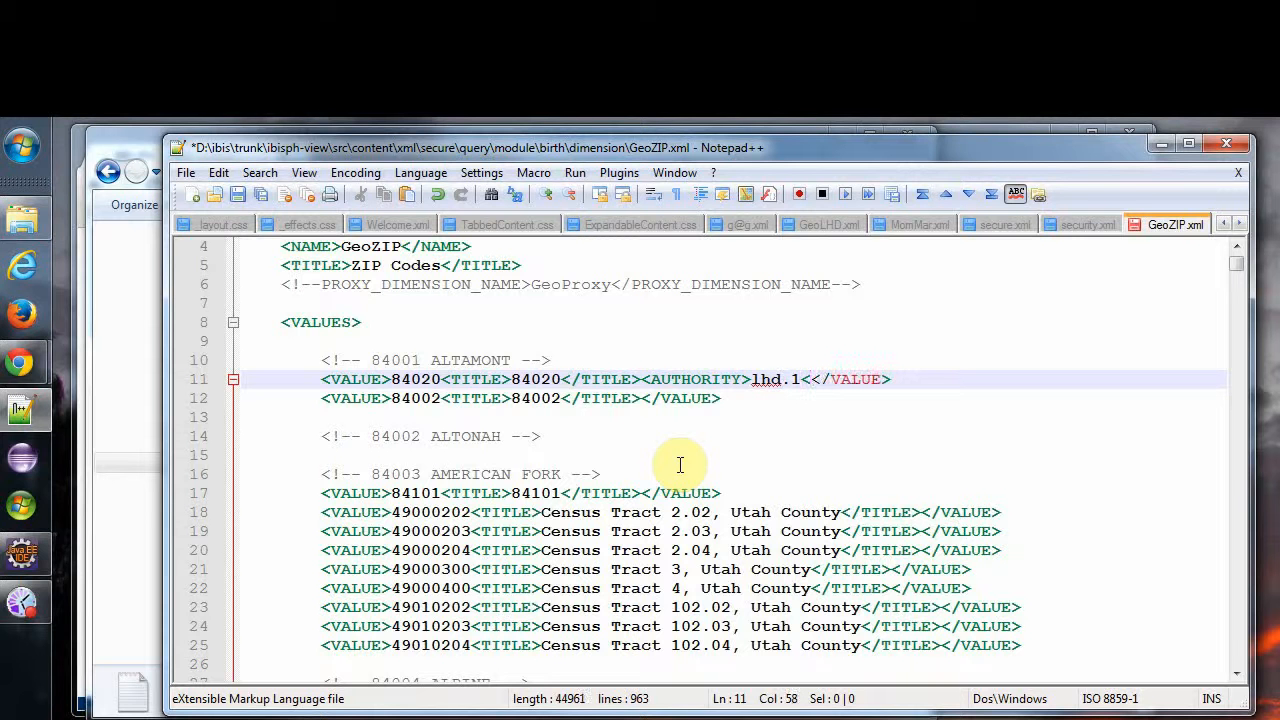
type("AUTHORI")
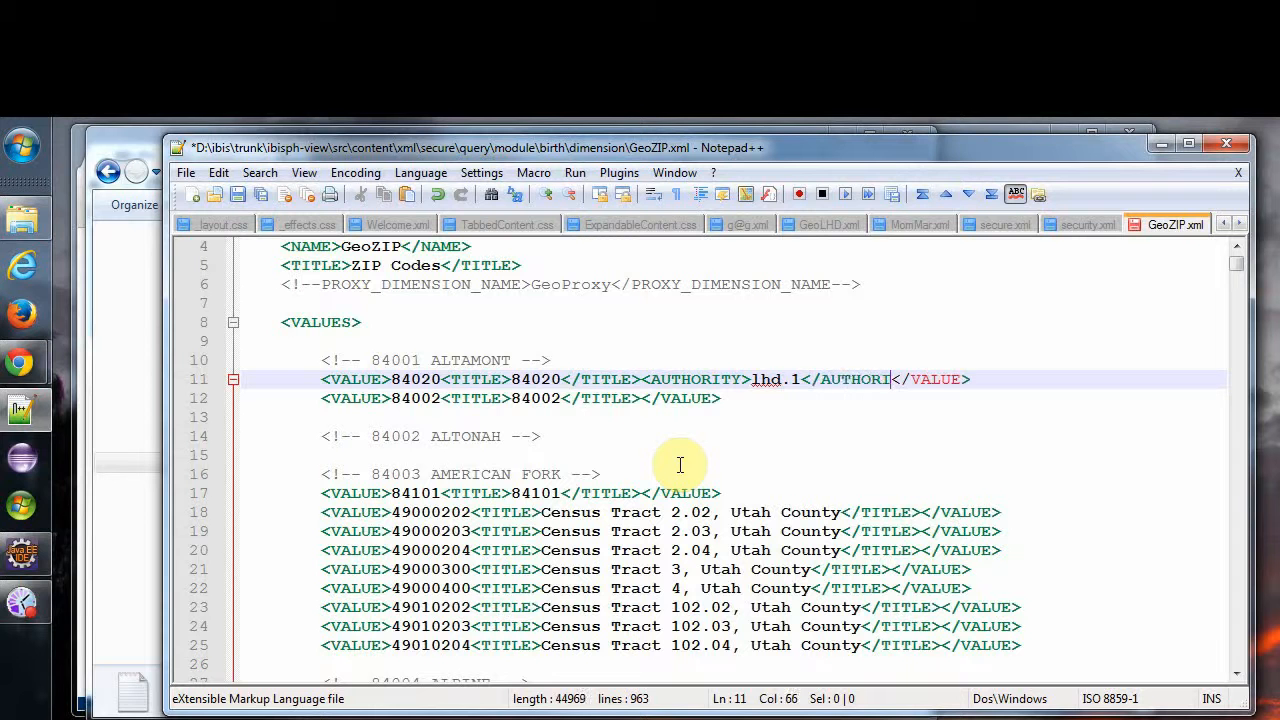
type("TY>")
key("shift+Left")
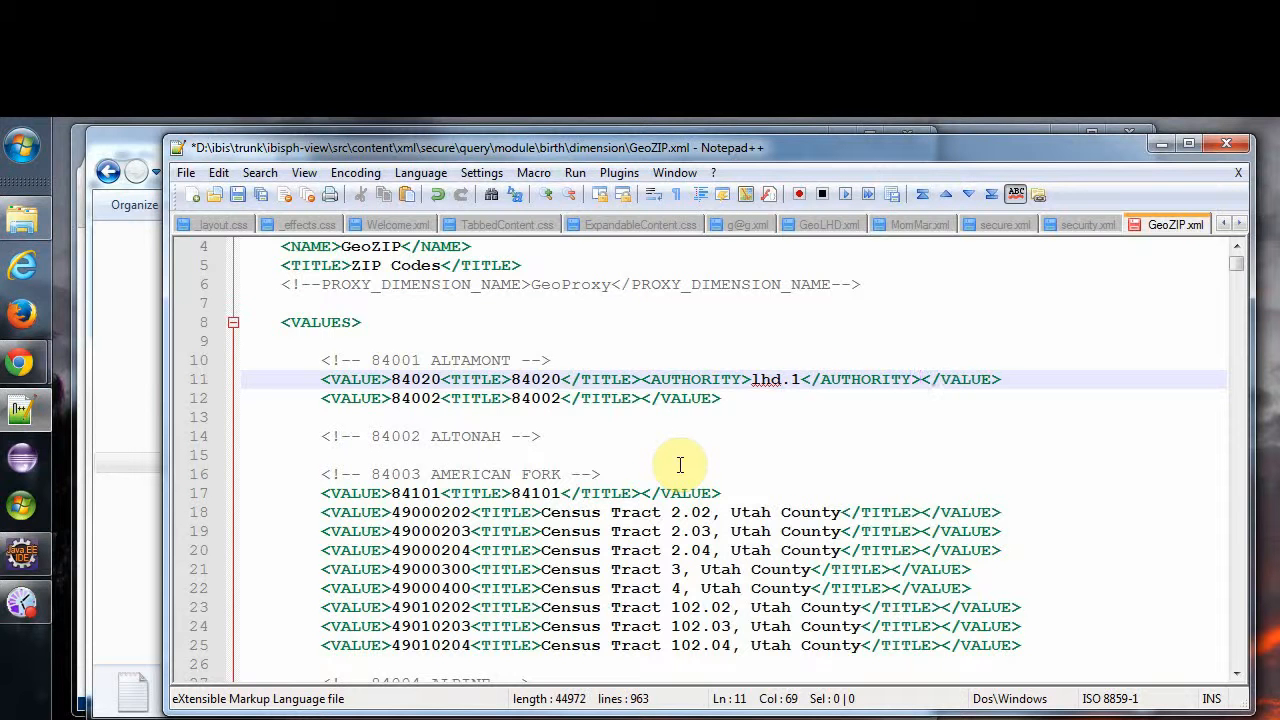
key("ctrl+shift+Left")
key("ctrl+shift+Left")
key("ctrl+shift+Left")
key("ctrl+shift+Left")
key("ctrl+shift+Left")
key("ctrl+shift+Left")
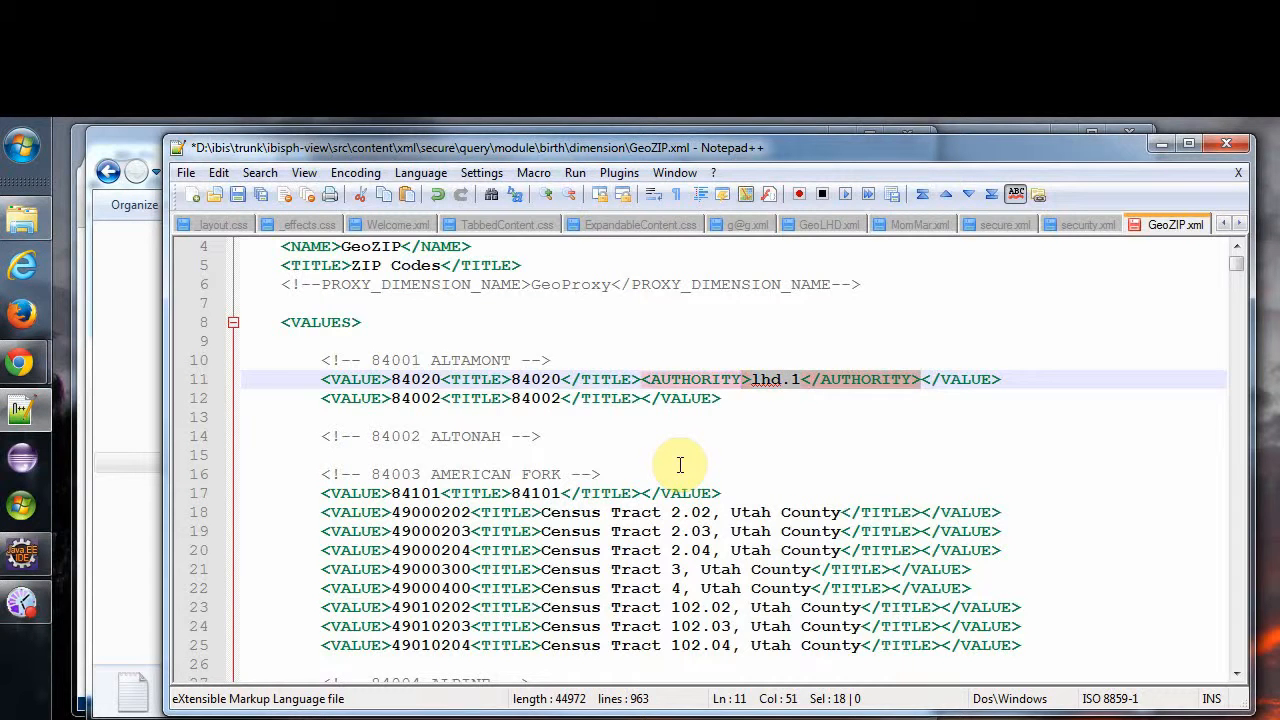
key("Down")
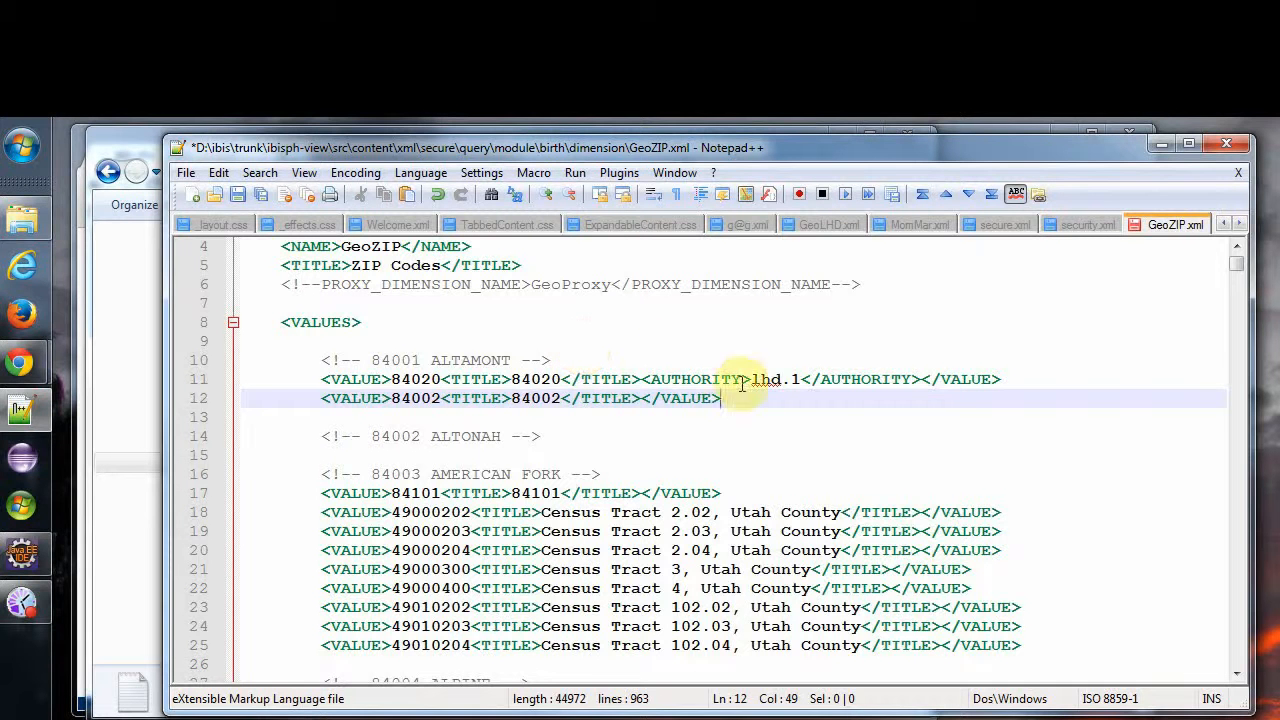
left_click_drag(751, 380, 780, 379)
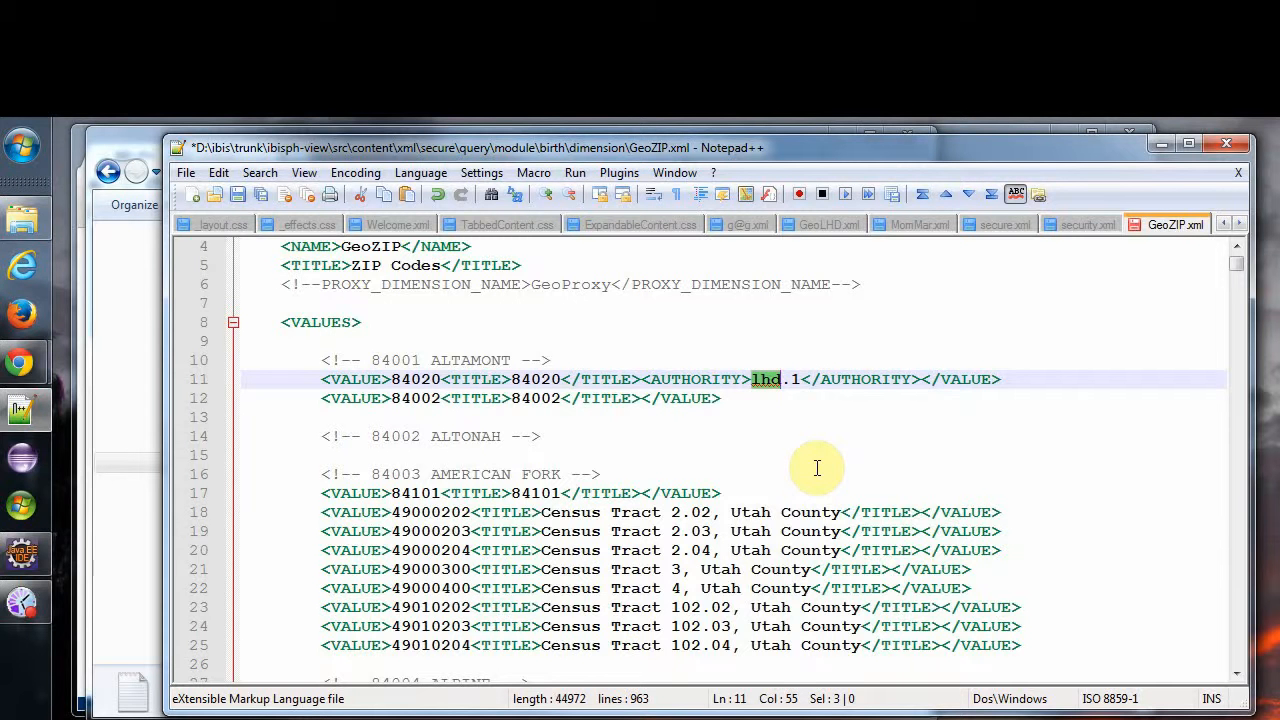
type("zip")
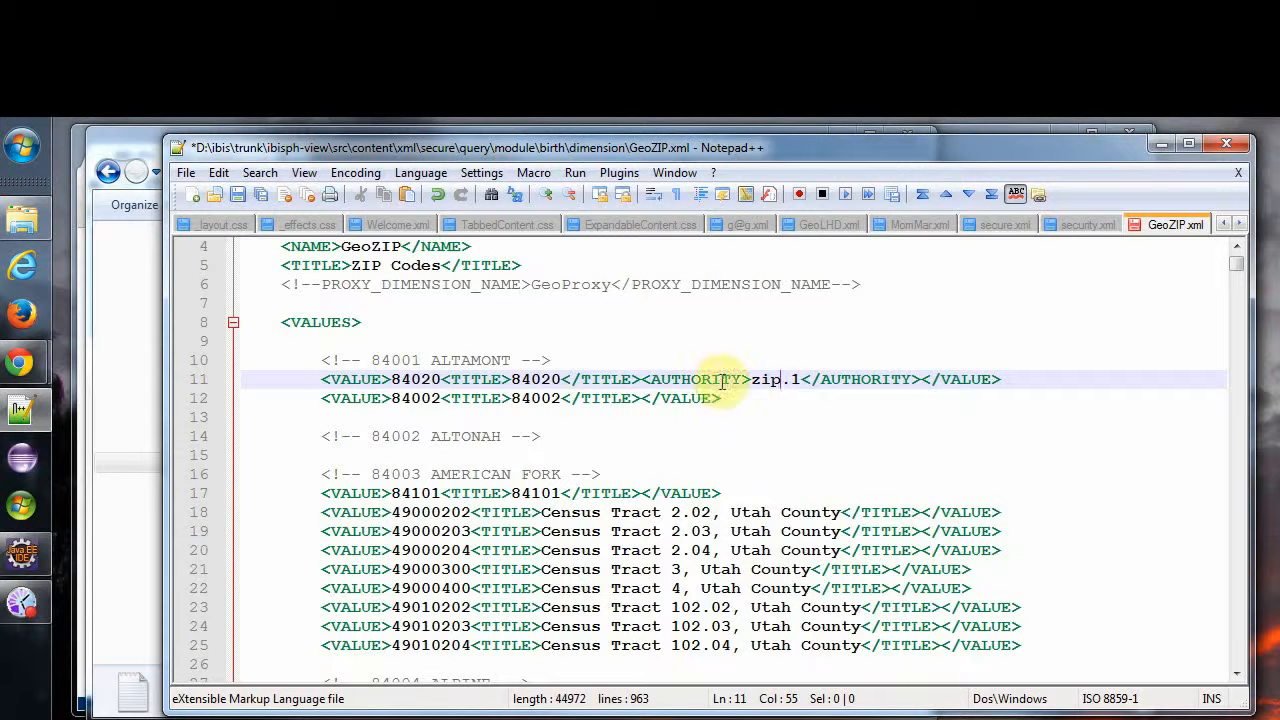
Review the lhd authorities granted in the user's XML file and return to the query builder in the browser.
left_click(725, 225)
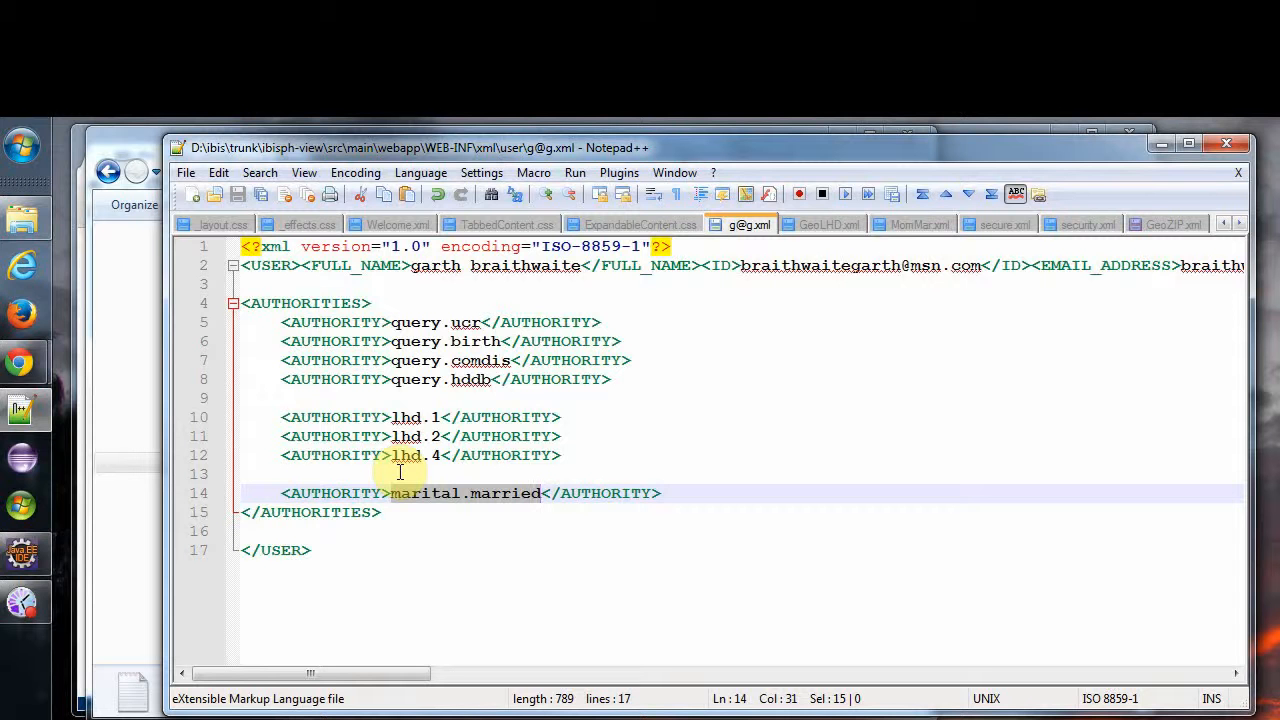
left_click_drag(391, 417, 441, 418)
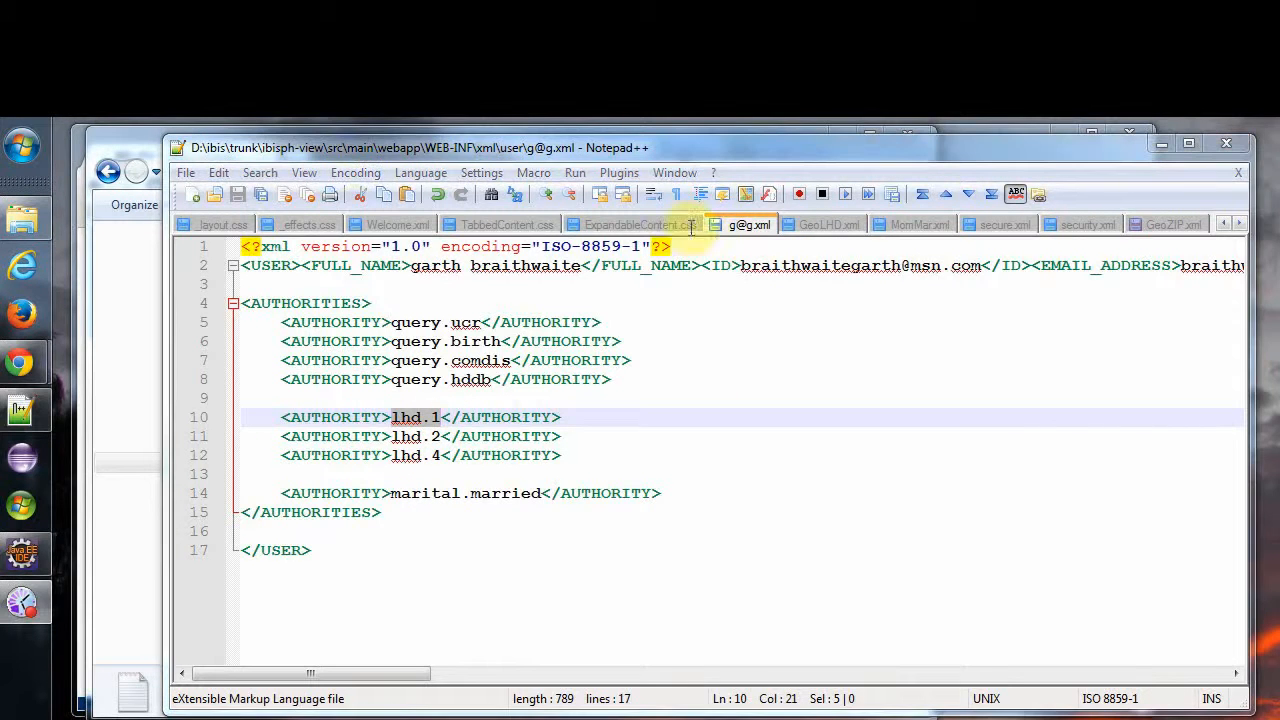
left_click(115, 147)
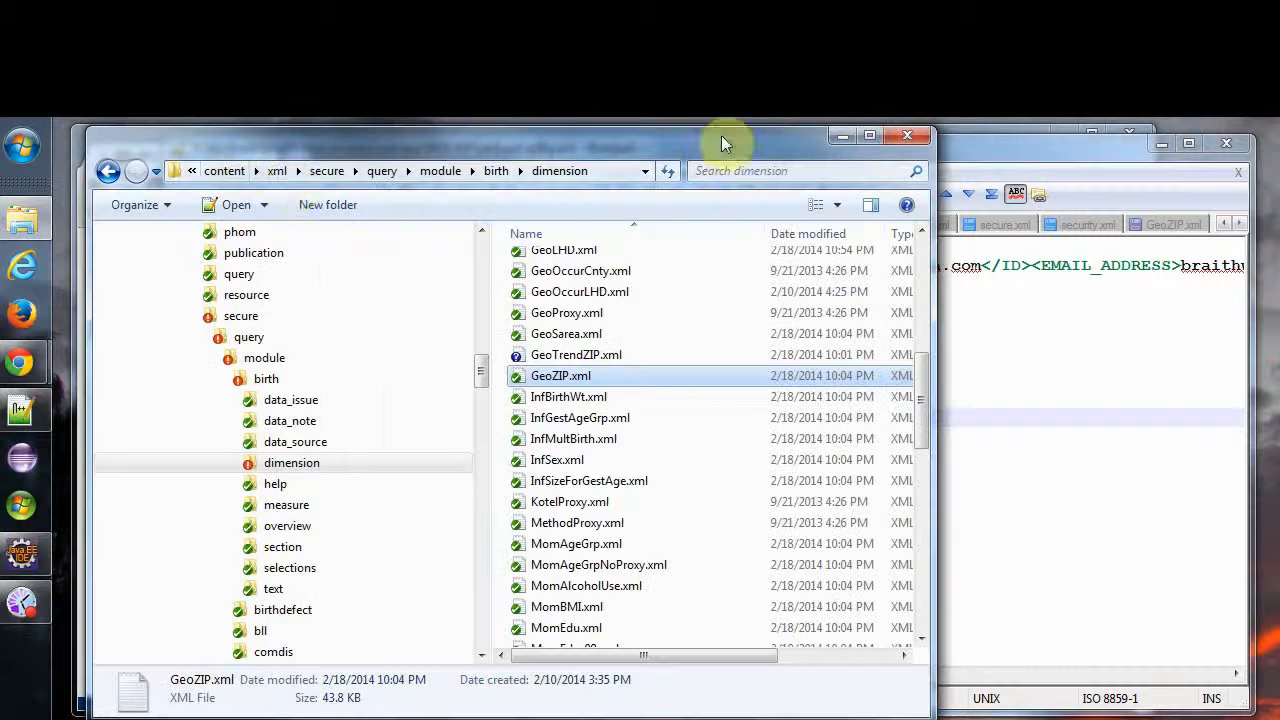
left_click(839, 136)
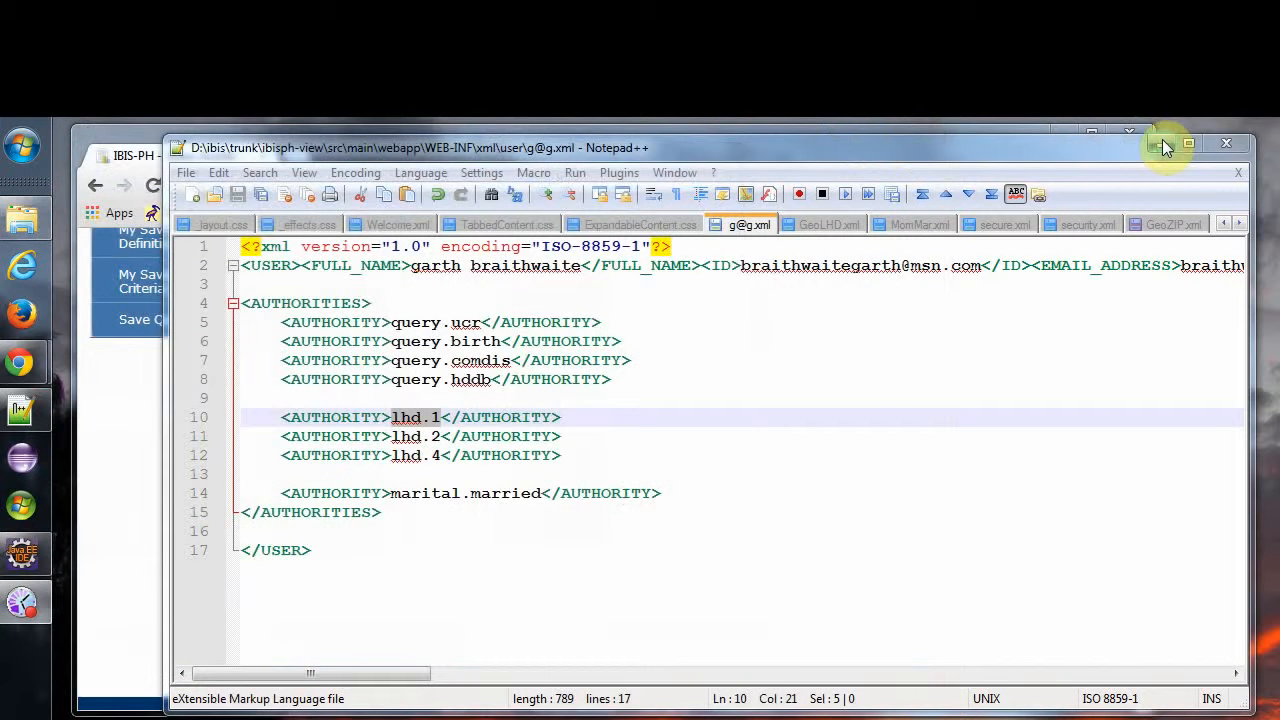
left_click(1007, 133)
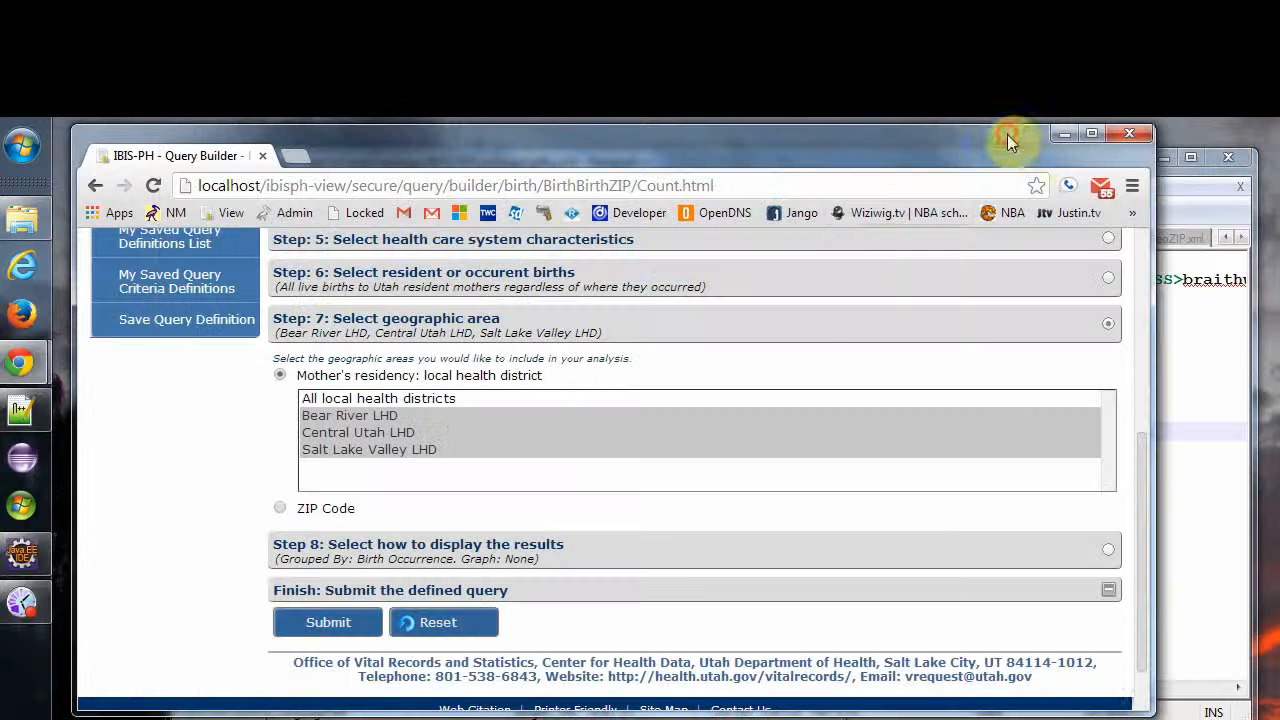